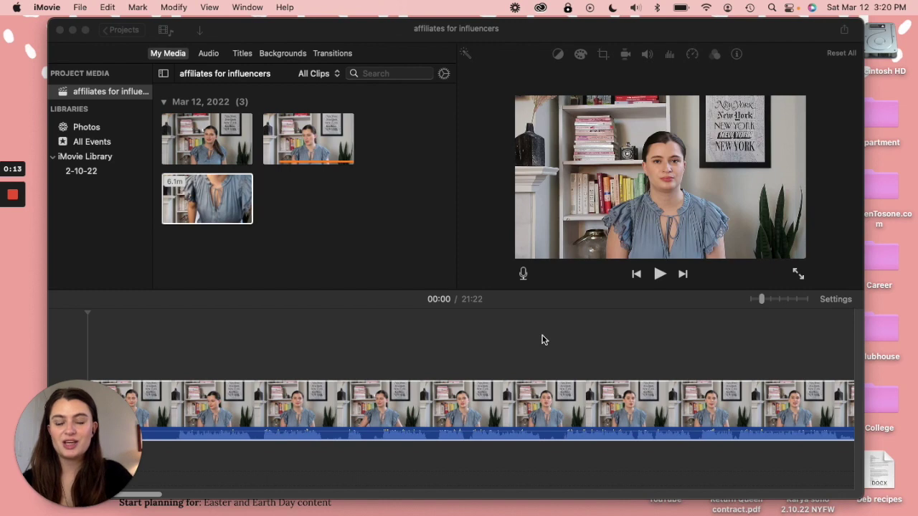
- Place the 6.1-minute third media clip after the first clip, making the project 27:31
left_click(218, 143)
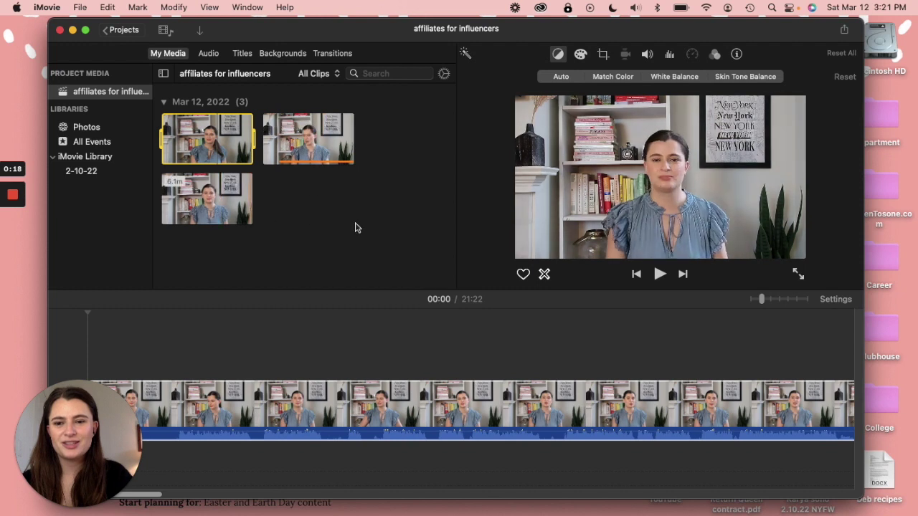
left_click(391, 345)
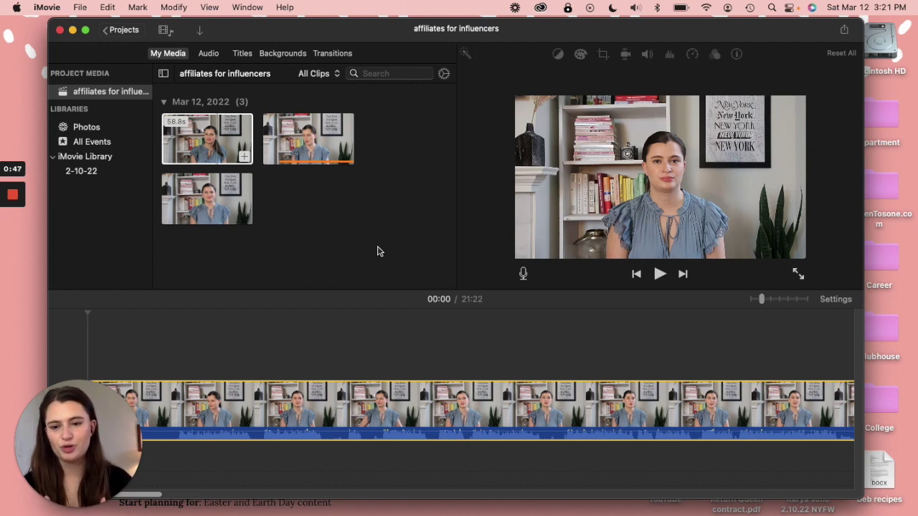
left_click_drag(262, 42, 312, 40)
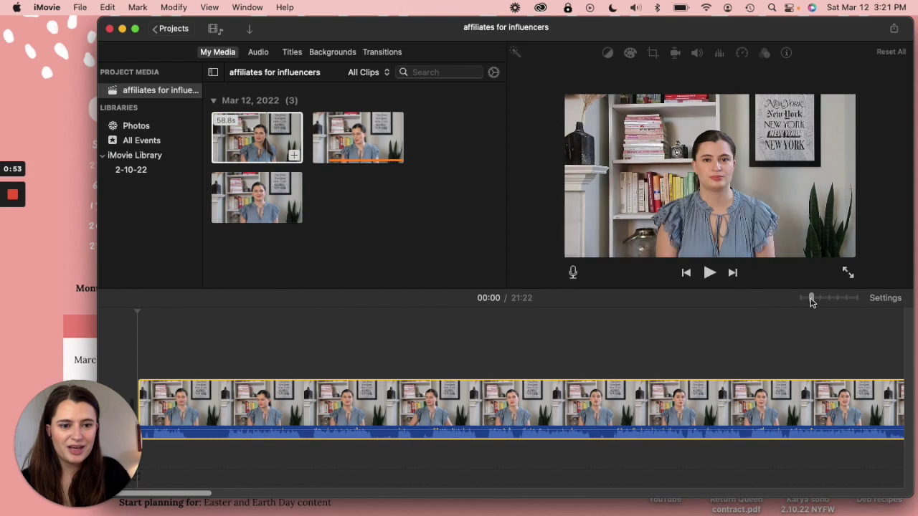
left_click_drag(810, 299, 802, 301)
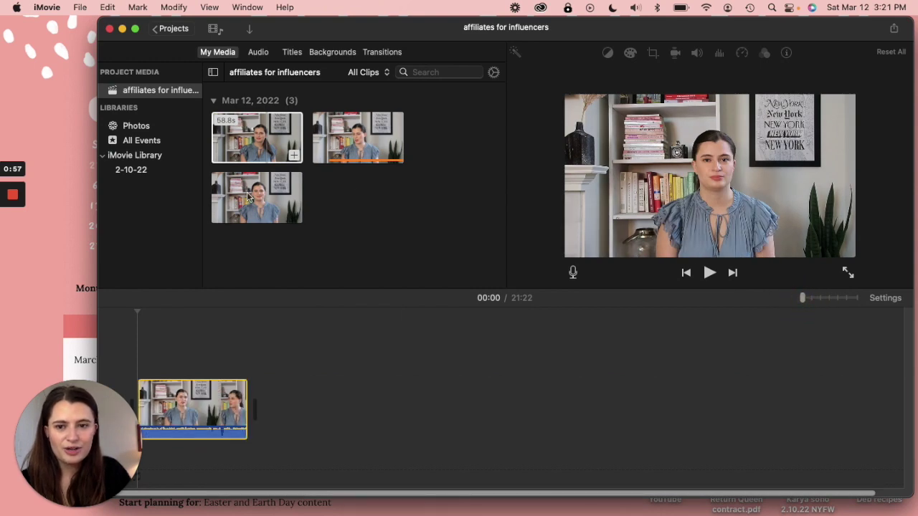
left_click_drag(256, 197, 286, 405)
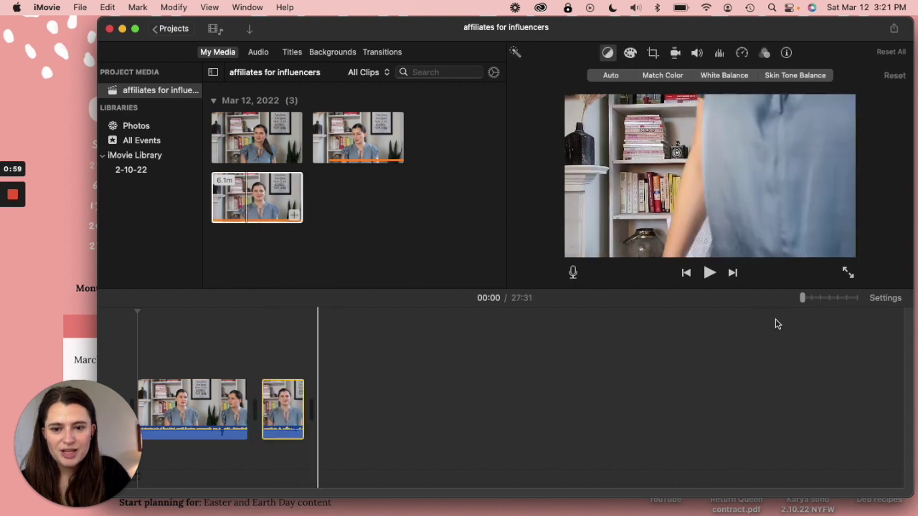
left_click(809, 303)
left_click_drag(809, 302, 813, 303)
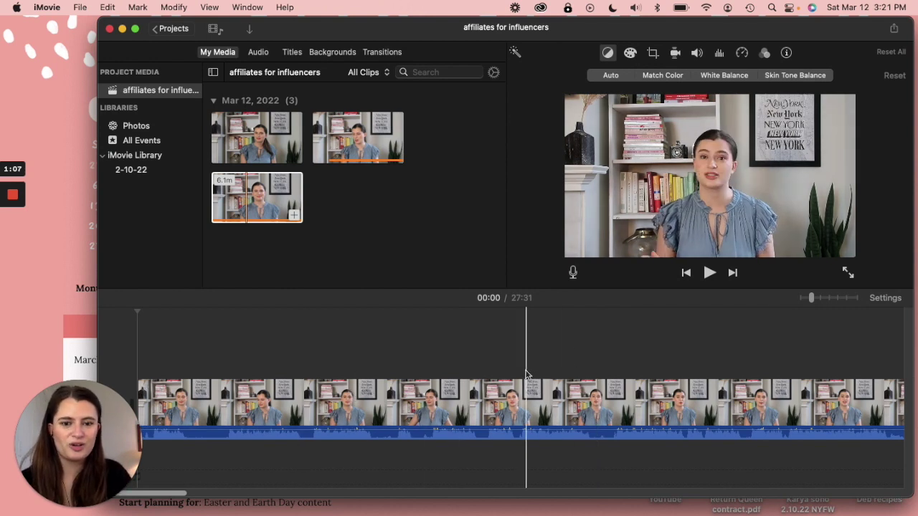
scroll(527, 374, "right", 3)
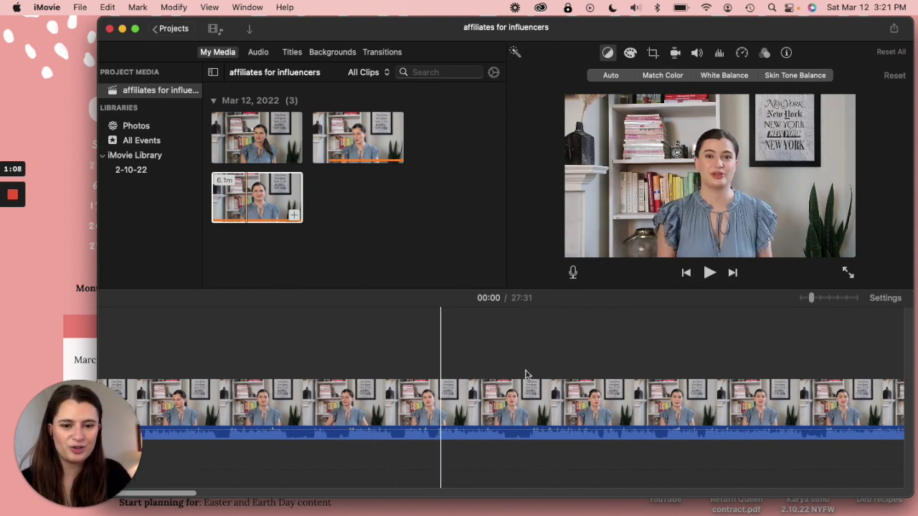
- Apply noise reduction and equalizer to the talking-head clip at 02:01
left_click(557, 342)
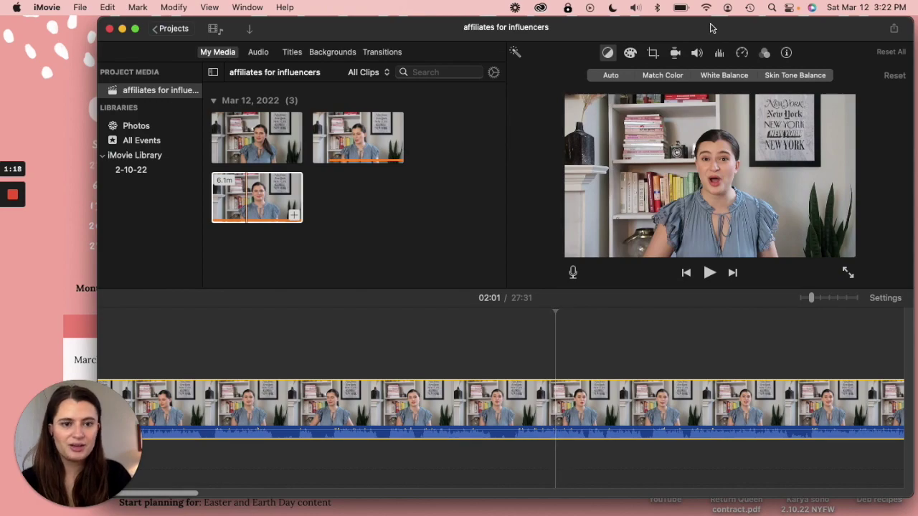
left_click(720, 55)
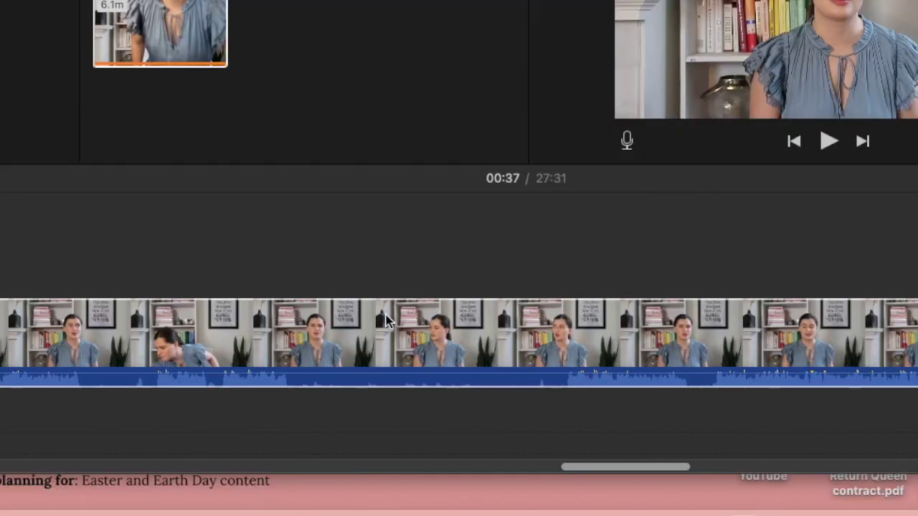
- Split the talking-head clip at 16:01
scroll(386, 321, "right", 1)
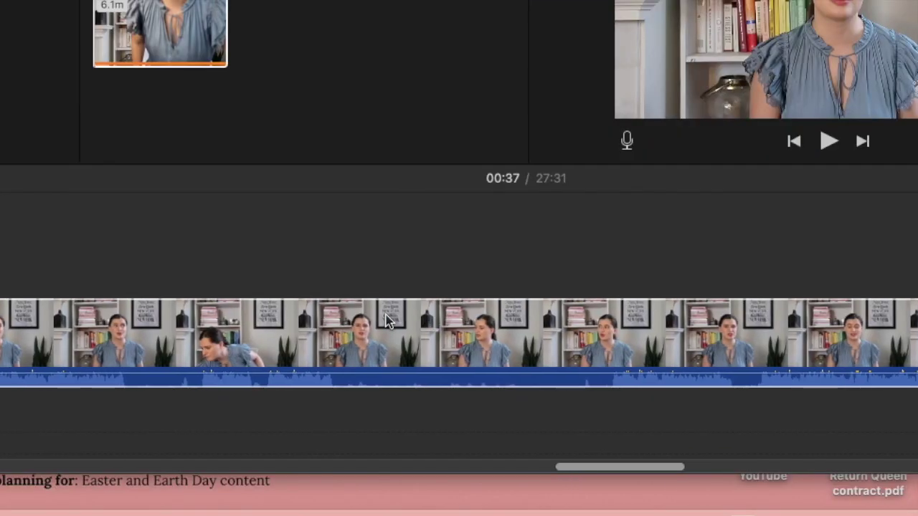
scroll(386, 320, "right", 1)
scroll(386, 321, "right", 1)
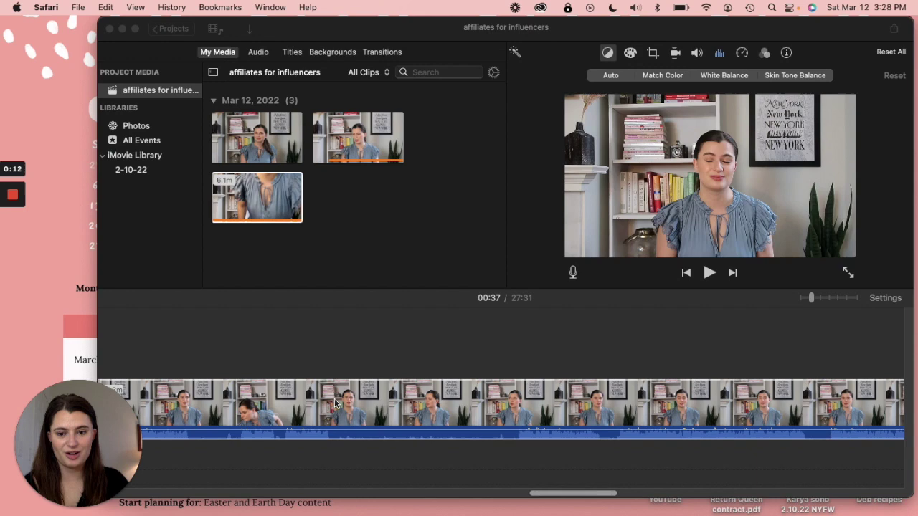
left_click(334, 403)
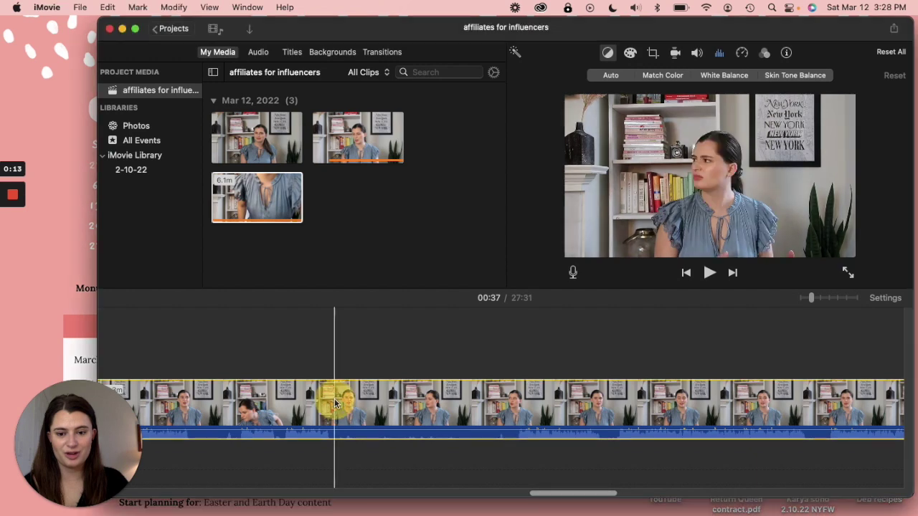
right_click(332, 403)
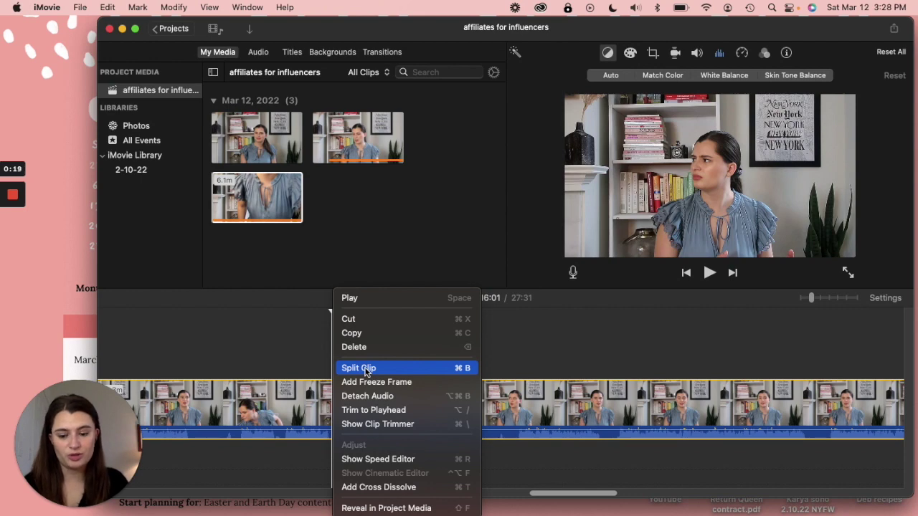
left_click(365, 368)
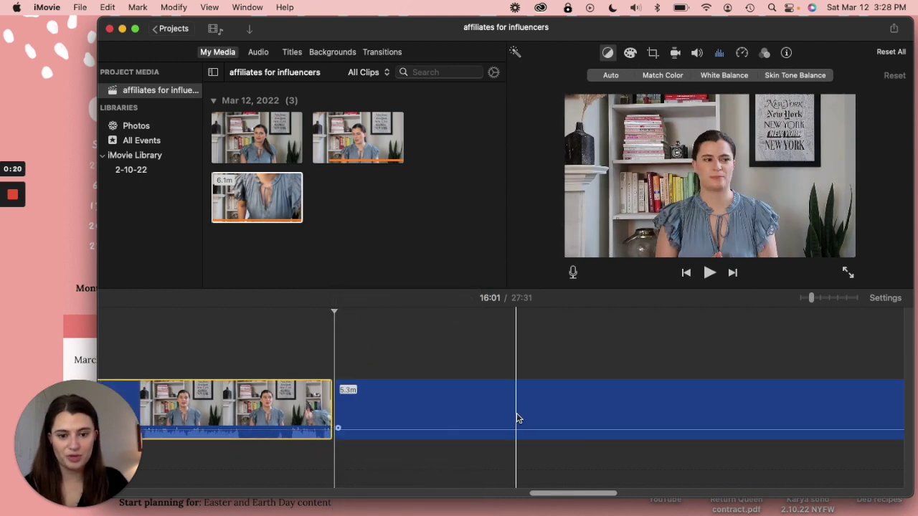
- Split again at 16:44 and delete the 42.7-second middle piece
left_click(518, 417)
right_click(517, 418)
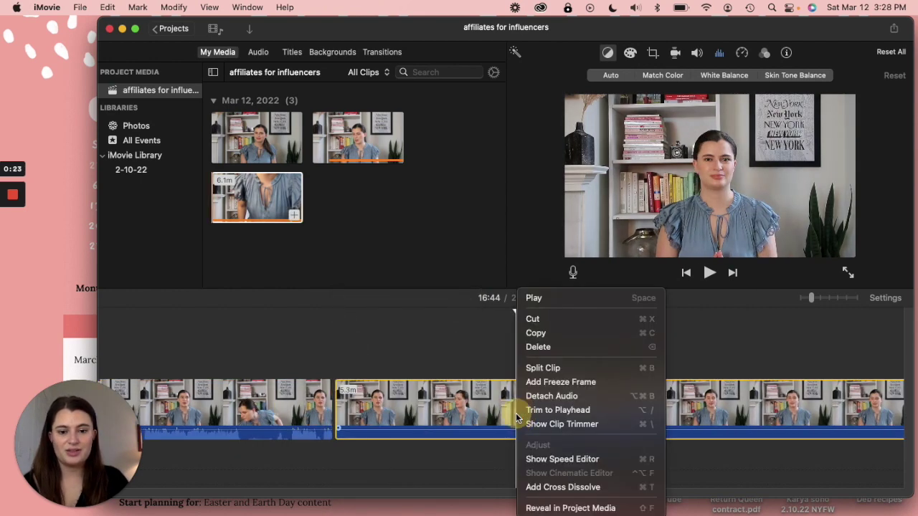
left_click(536, 371)
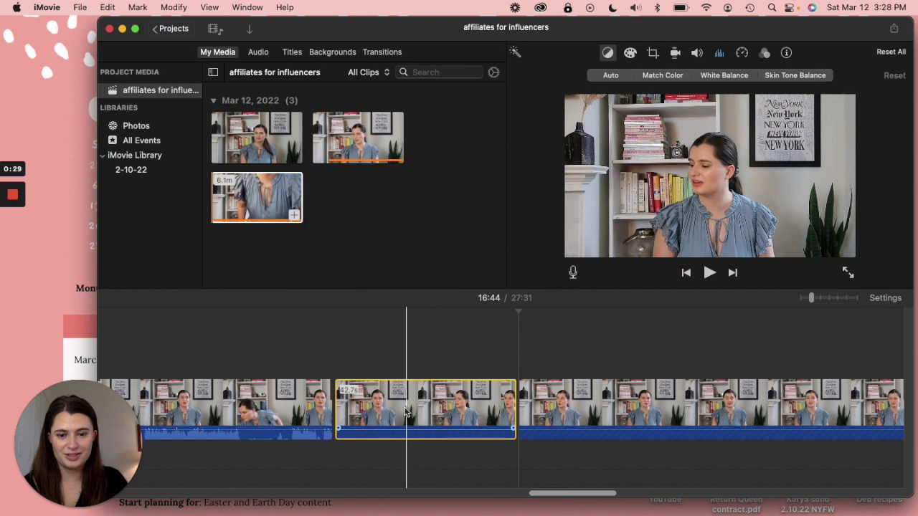
key("Delete")
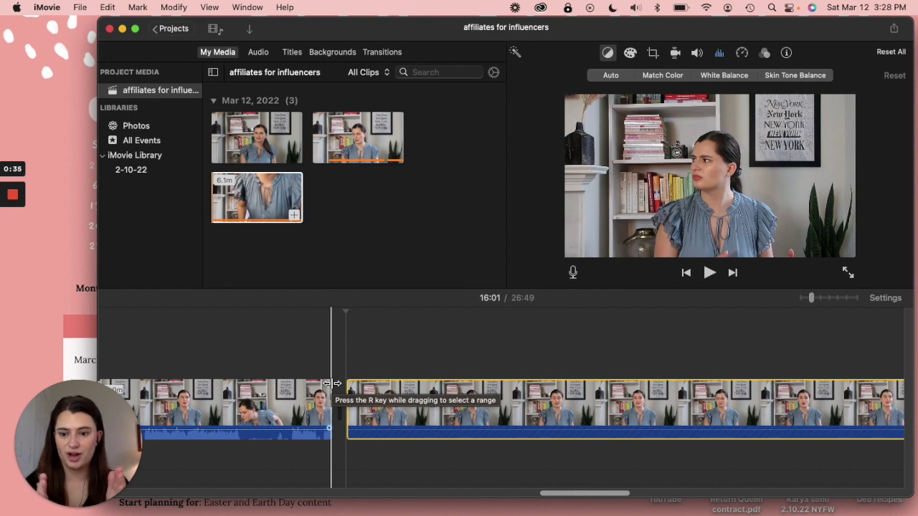
scroll(379, 358, "right", 5)
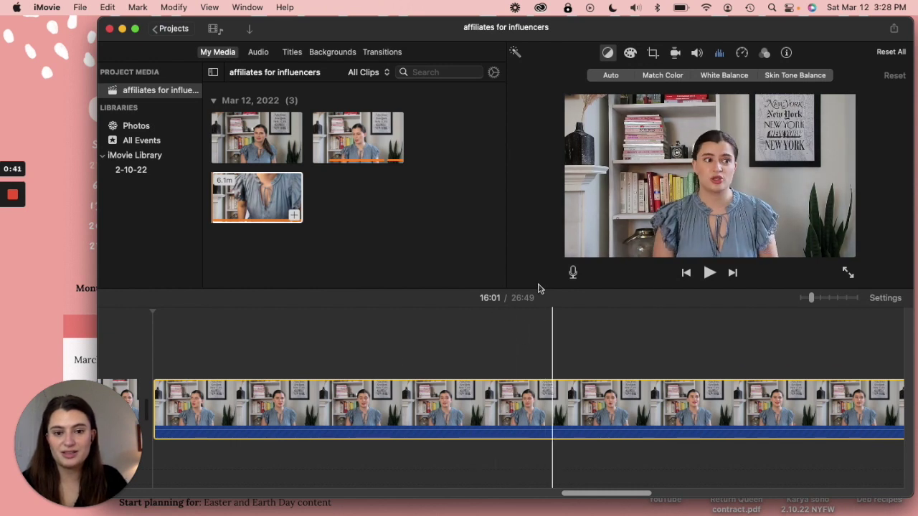
scroll(322, 355, "right", 5)
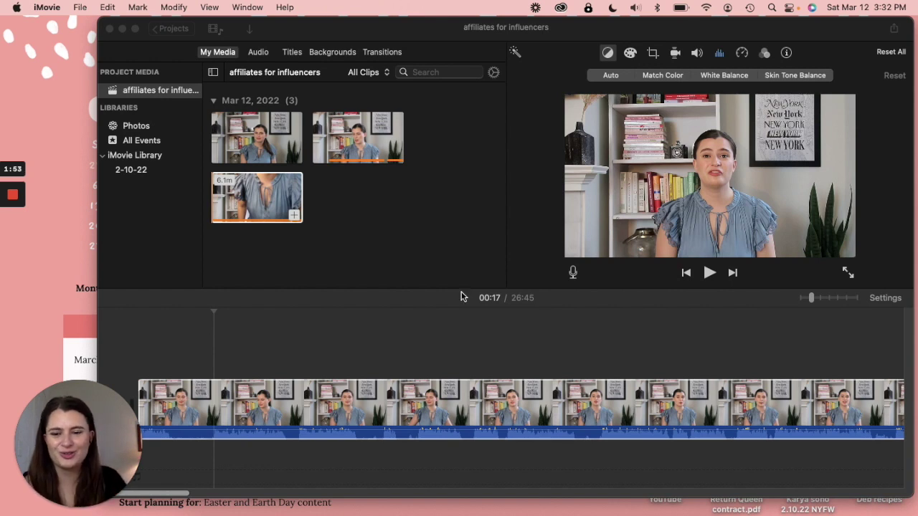
- Split the opening clip at 00:17
left_click(213, 401)
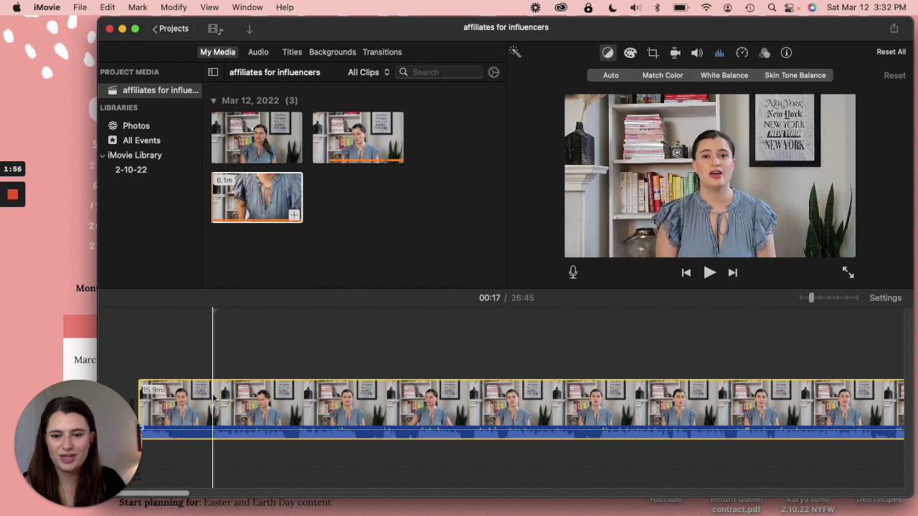
right_click(213, 399)
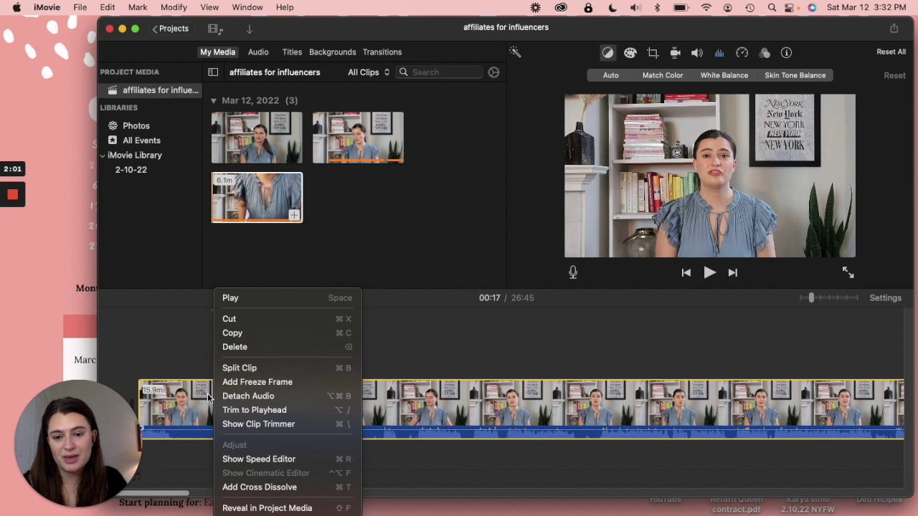
left_click(208, 395)
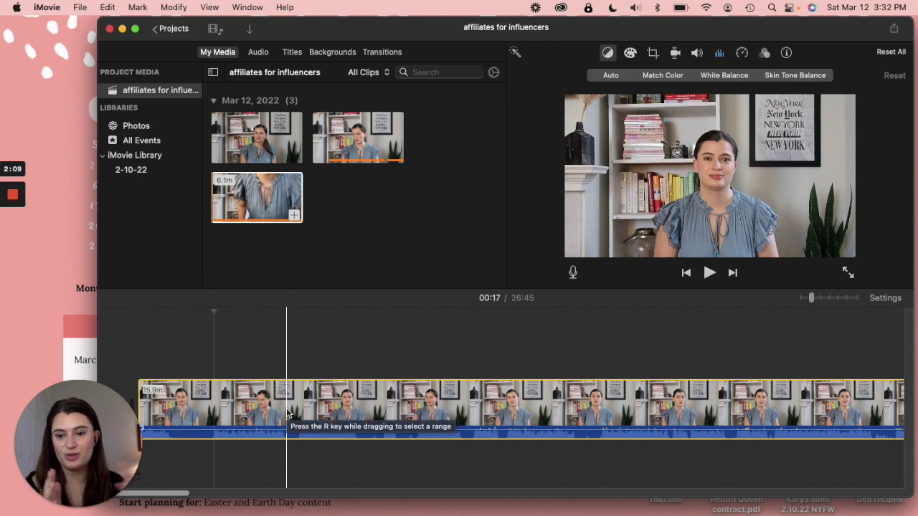
right_click(214, 399)
left_click(237, 369)
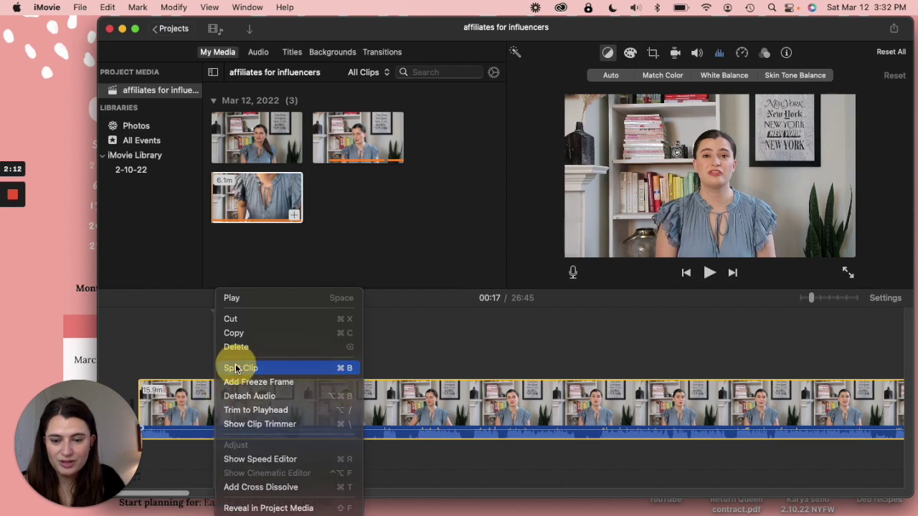
- Split again at 00:34 and delete the 18-second opening piece
left_click(278, 407)
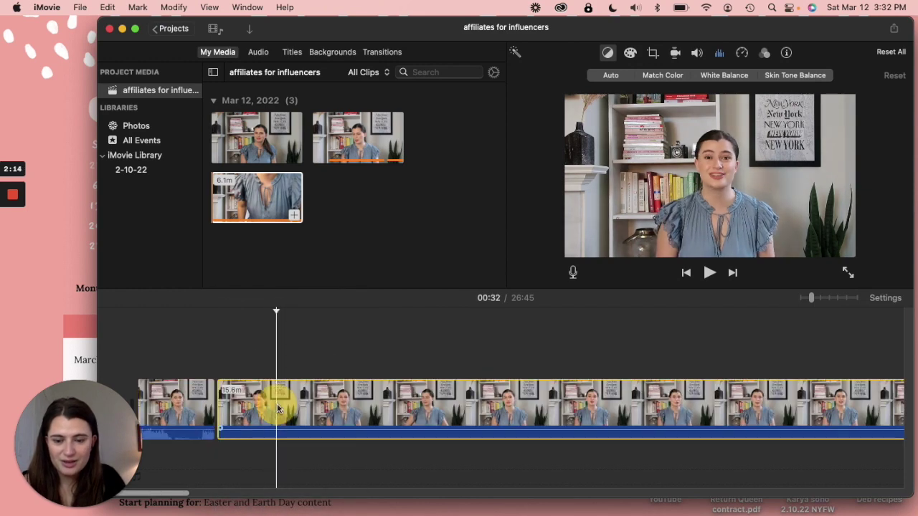
key("space")
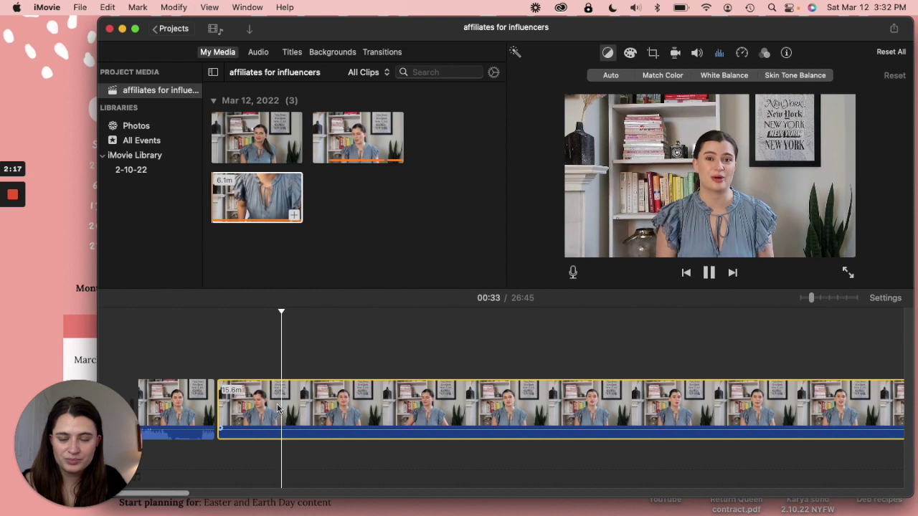
key("space")
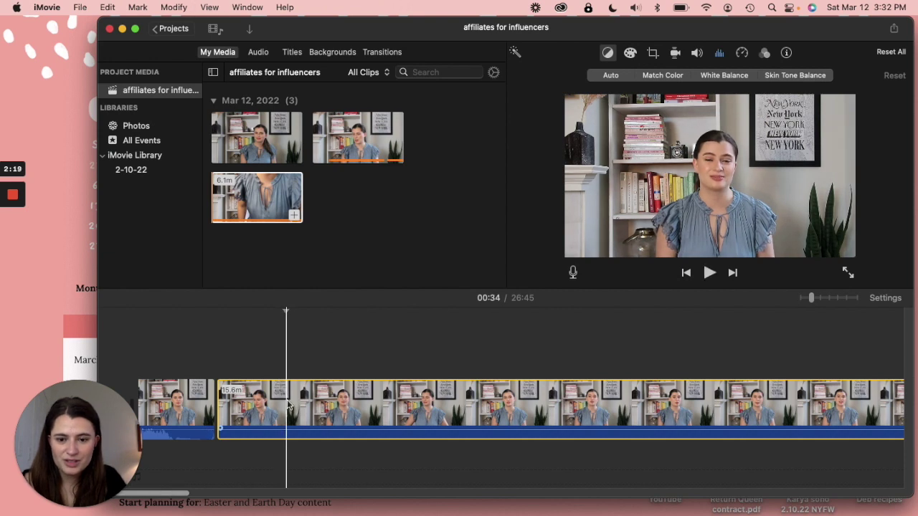
right_click(286, 400)
left_click(316, 370)
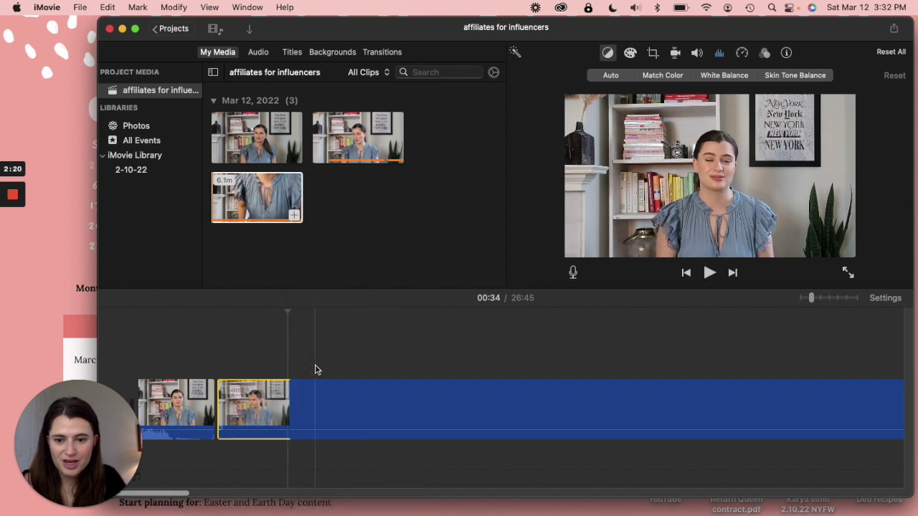
left_click(174, 410)
key("Delete")
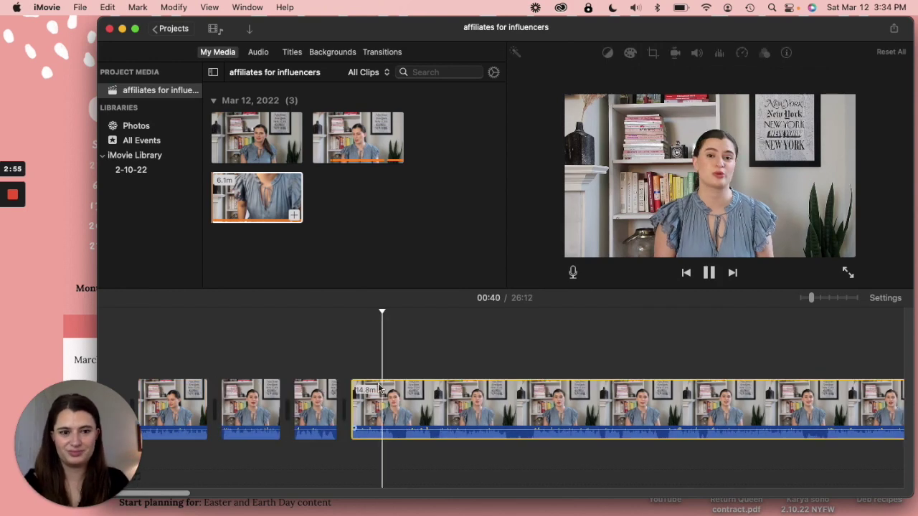
- Remove the short clip near 00:47 and split the long clip at the playhead with Cmd+B
right_click(393, 394)
left_click(392, 394)
key("space")
key("space")
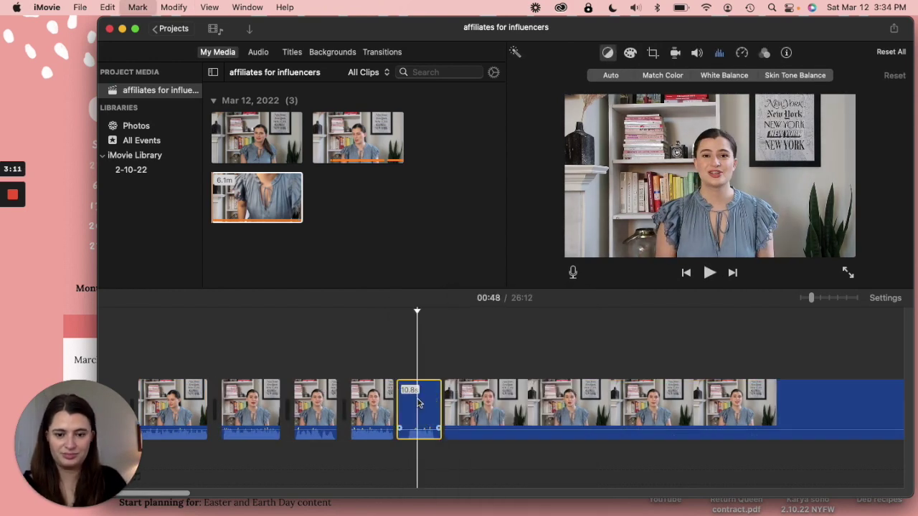
key("space")
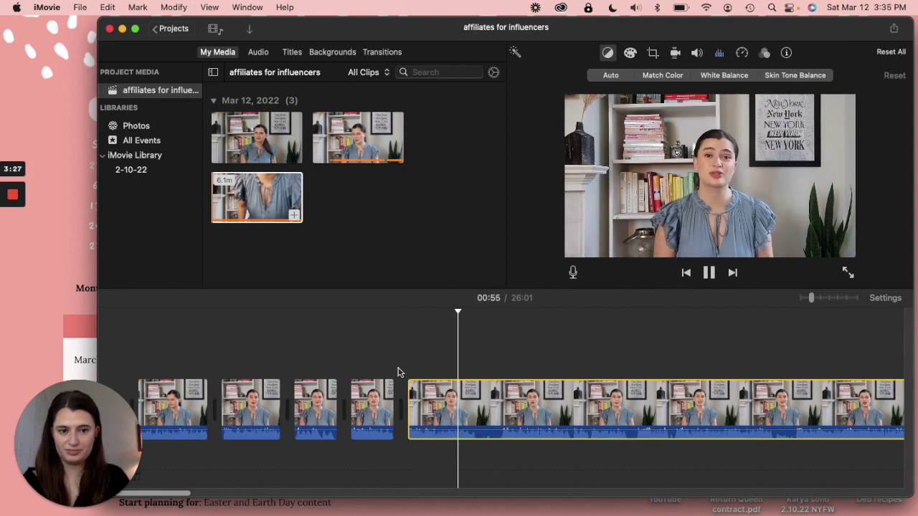
key("super+b")
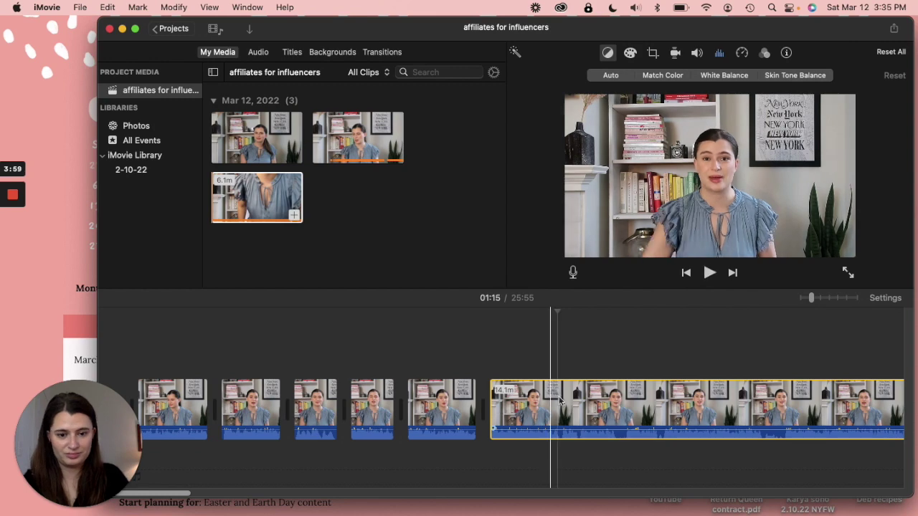
- Split the clip again at the playhead with Cmd+B
key("super+b")
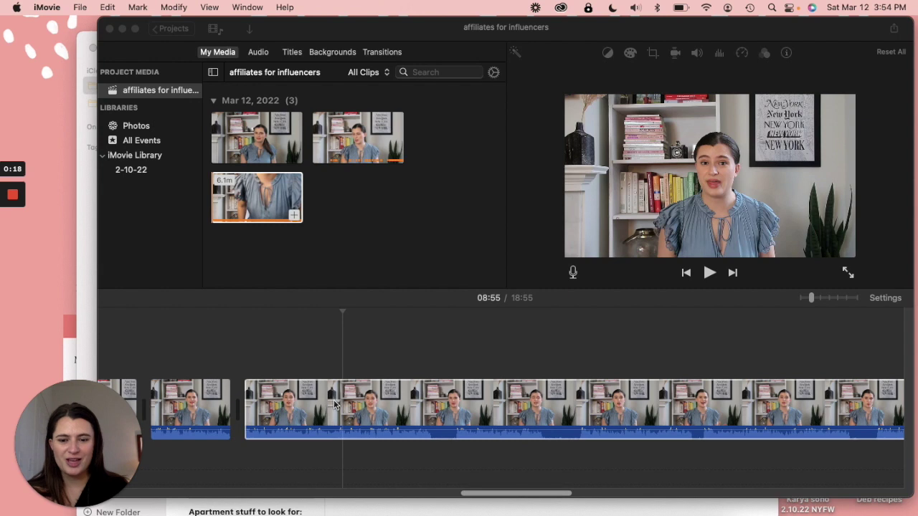
- Split the long clip twice around 08:57 to isolate a short piece
left_click(333, 405)
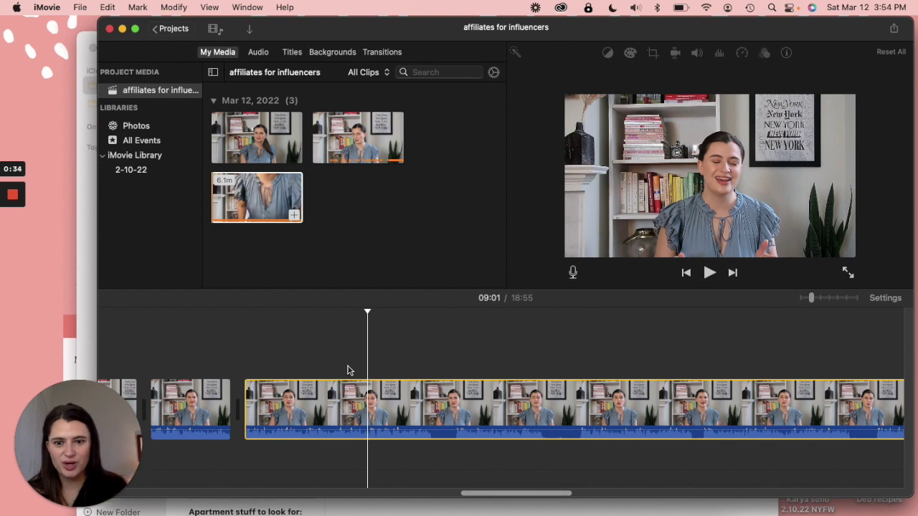
left_click(352, 404)
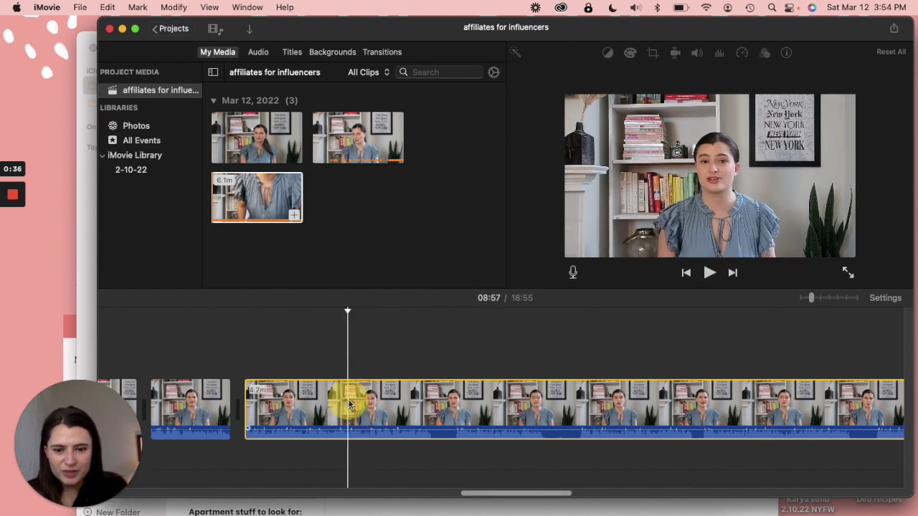
key("space")
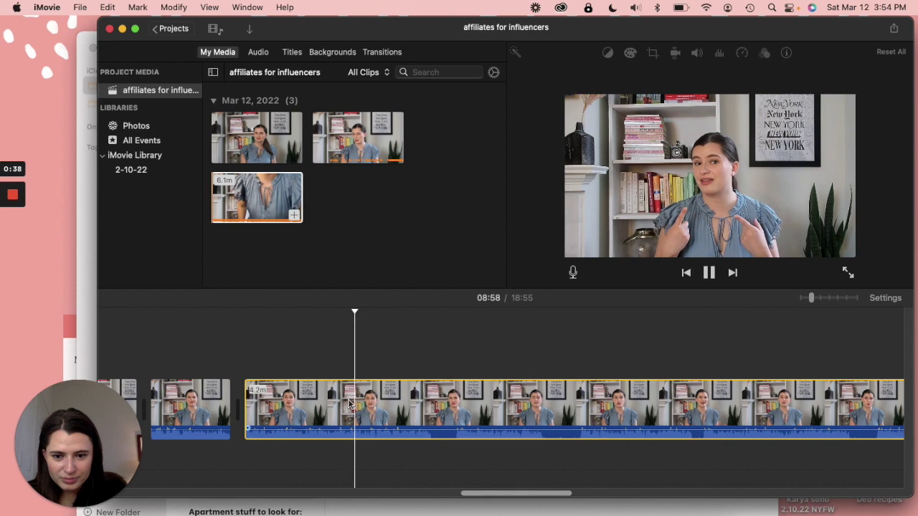
key("space")
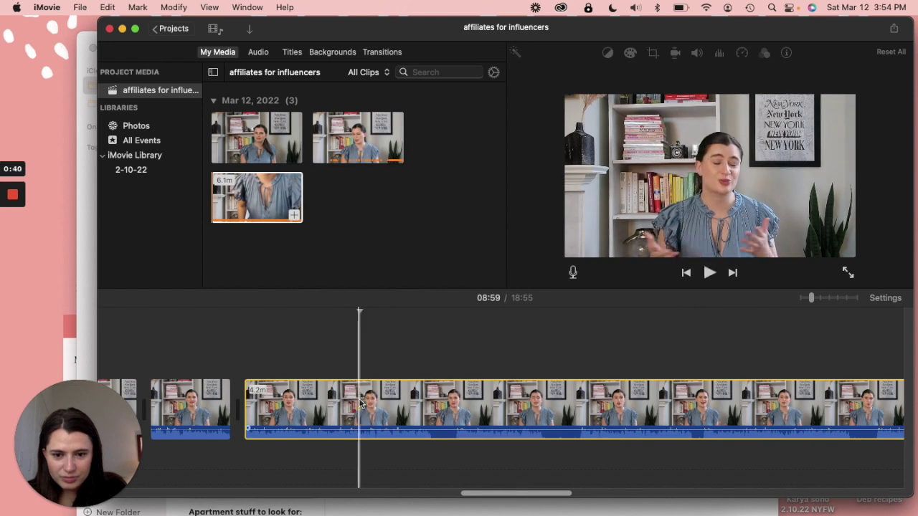
right_click(362, 405)
left_click(380, 368)
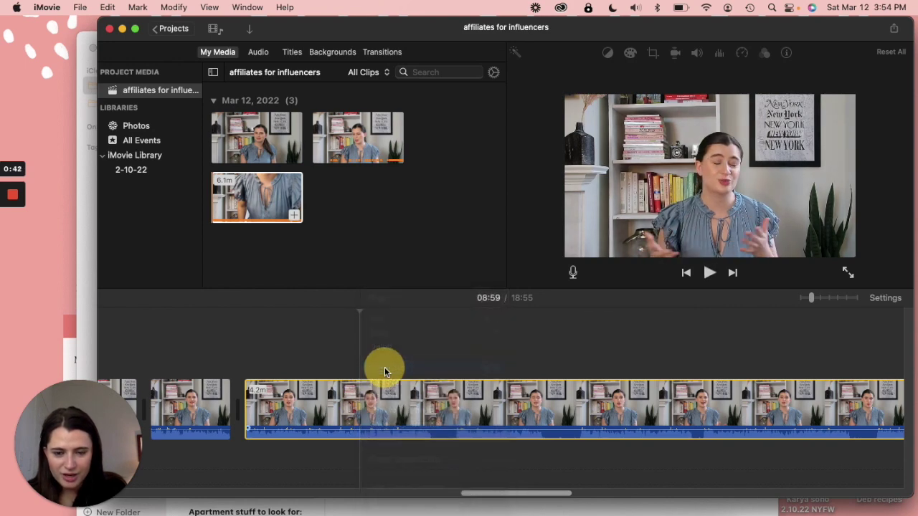
right_click(370, 387)
left_click(399, 368)
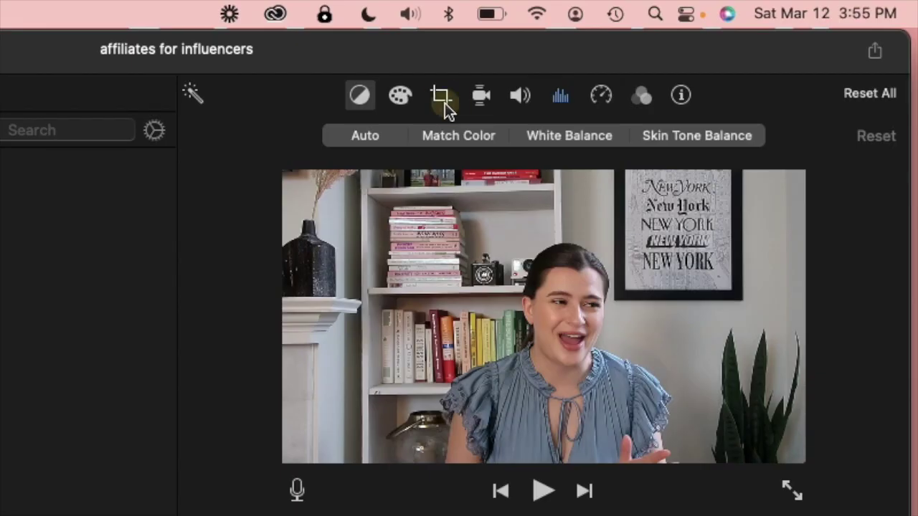
- Crop the short piece to fill, framing the speaker tighter
left_click(442, 100)
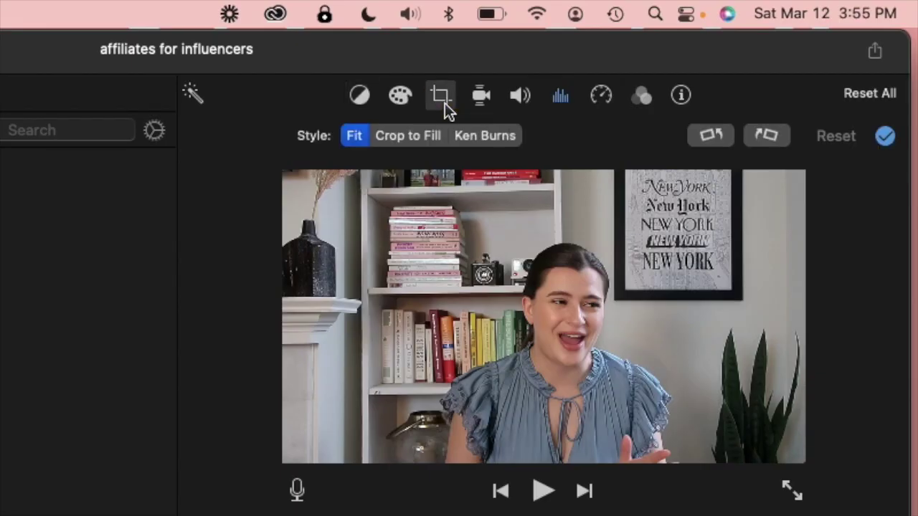
left_click(413, 135)
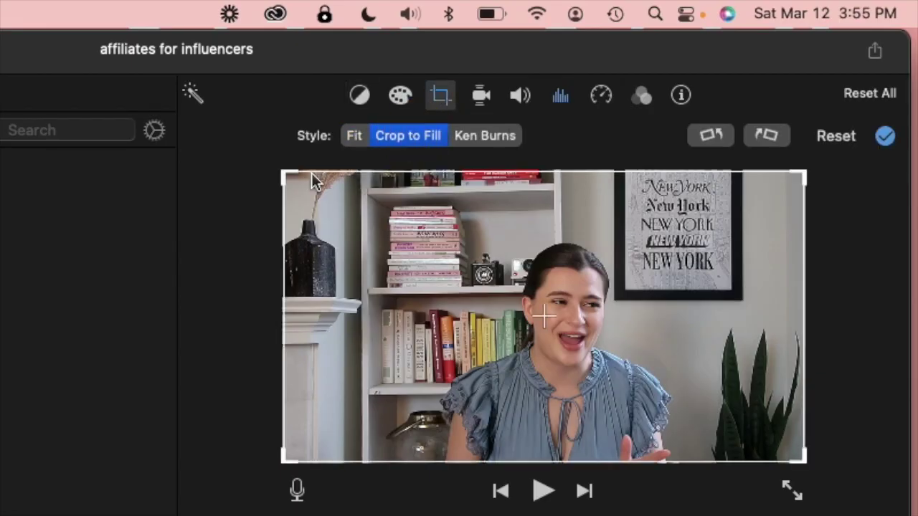
left_click_drag(286, 176, 334, 199)
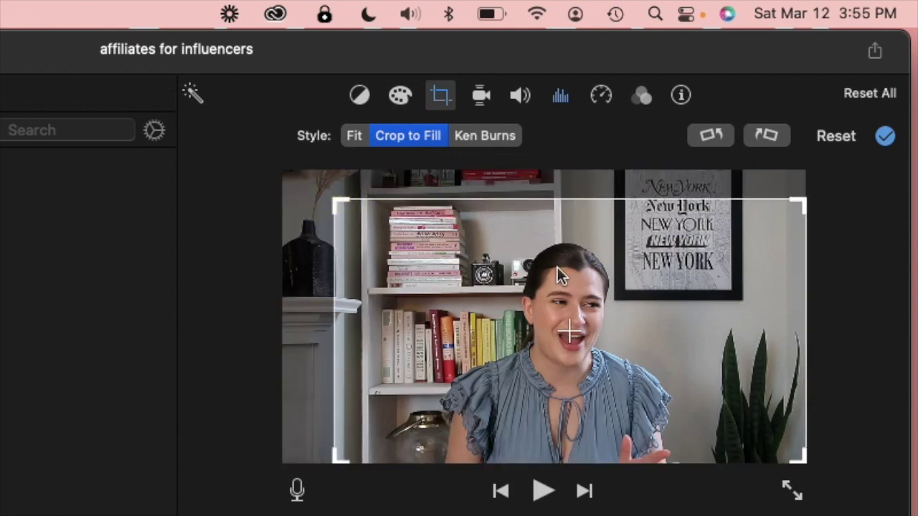
mouse_move(557, 266)
left_mouse_down()
mouse_move(534, 276)
mouse_move(534, 254)
left_mouse_up()
key("Return")
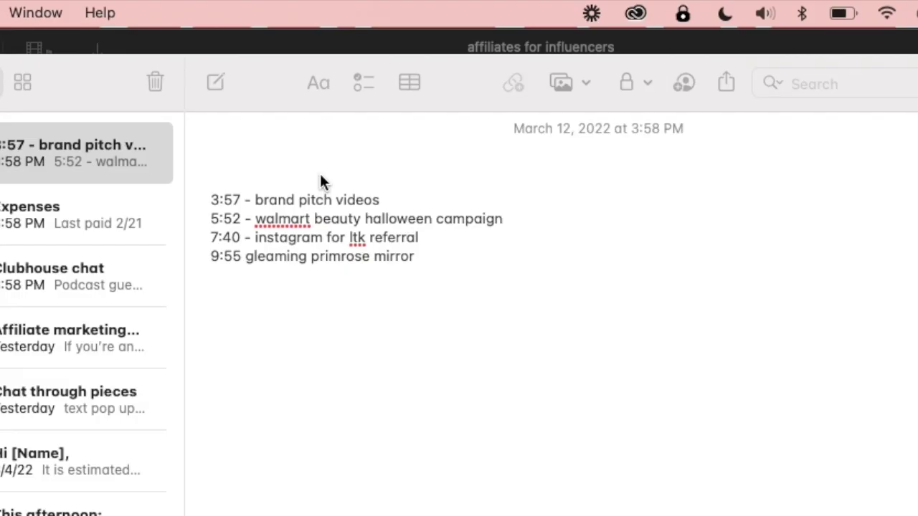
- Insert a dash so the last line reads '9:55 - gleaming primrose mirror'
double_click(247, 256)
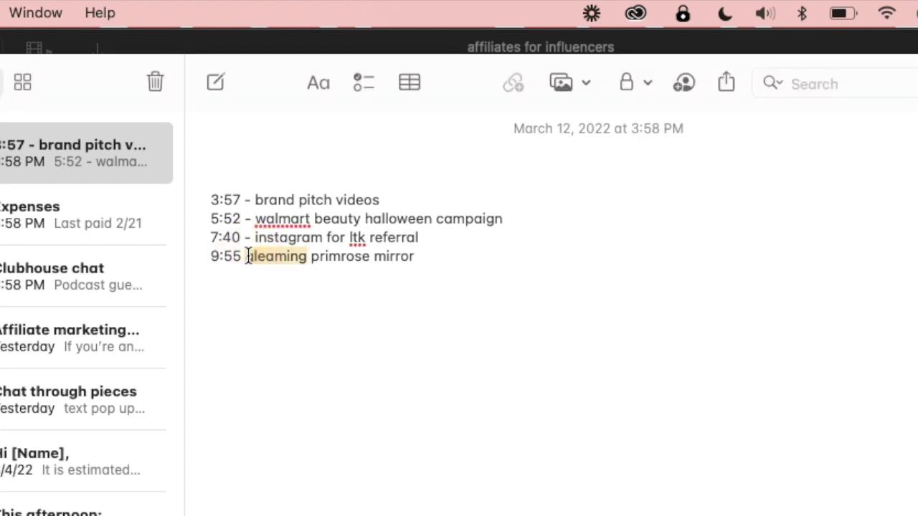
key("Left")
type("-")
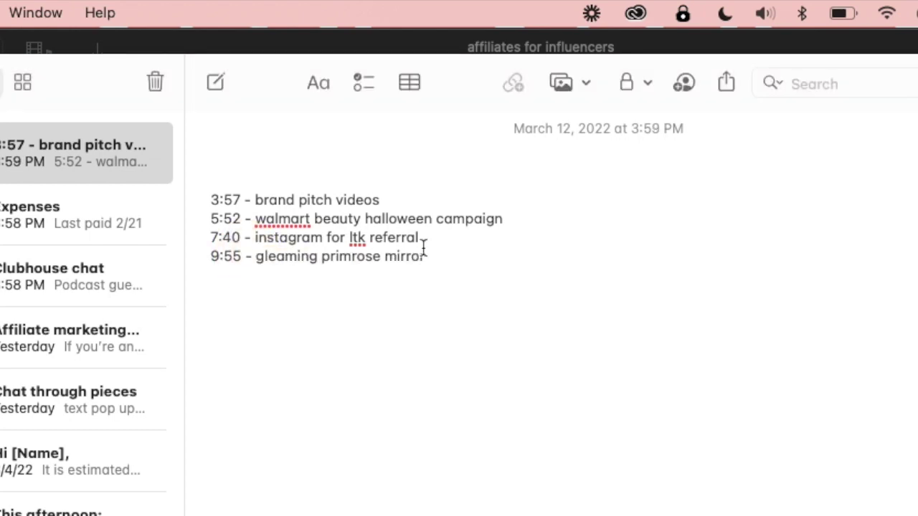
left_click(496, 258)
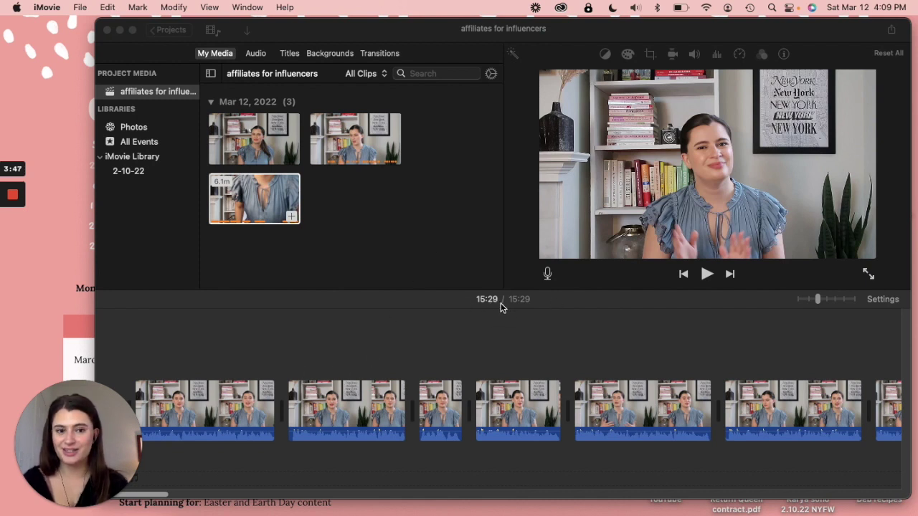
- Move the iMovie window left and select the desktop YouTube folder
mouse_move(844, 31)
left_mouse_down()
mouse_move(570, 30)
mouse_move(551, 55)
left_mouse_up()
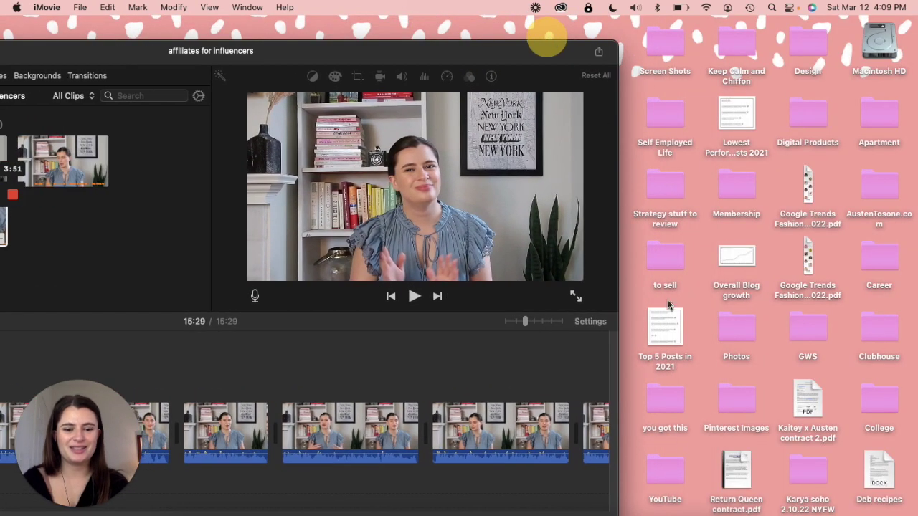
left_click(674, 470)
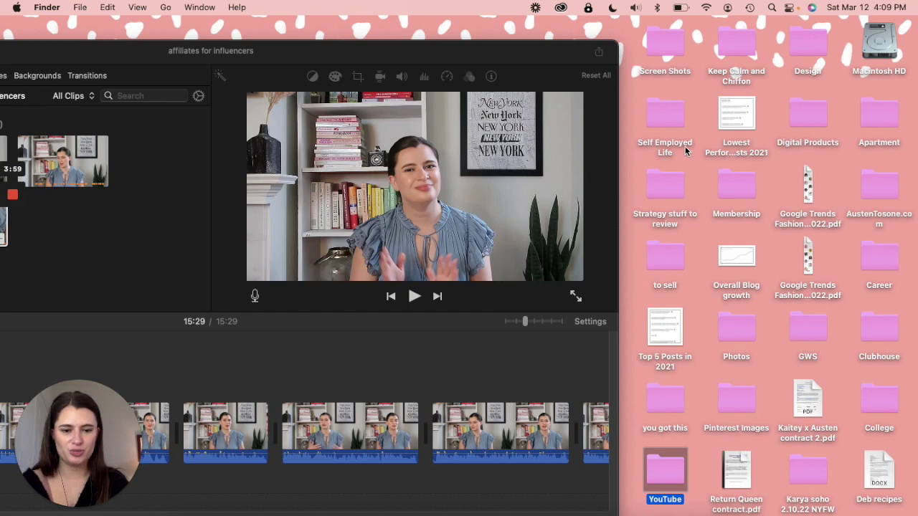
- Import all nine YouTube Assets files, including SubscribeButton_Pink.mov, into iMovie's media
key("super+o")
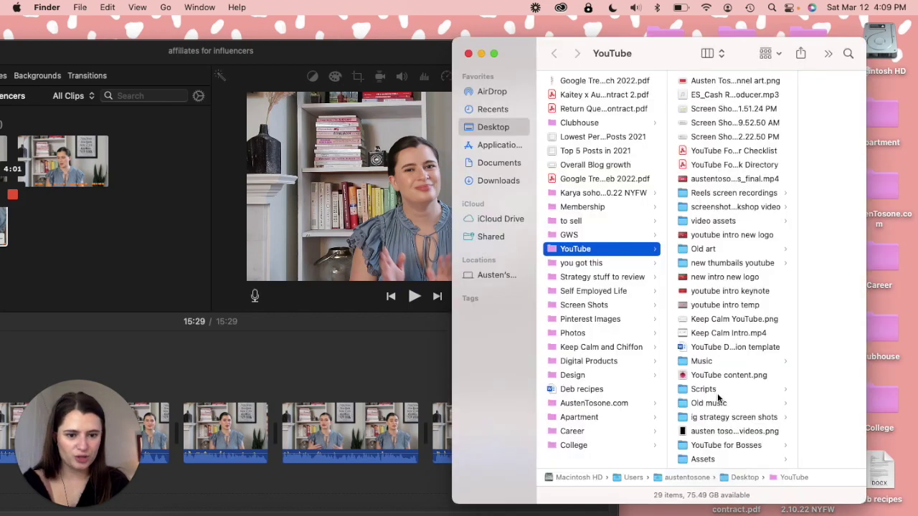
left_click(706, 459)
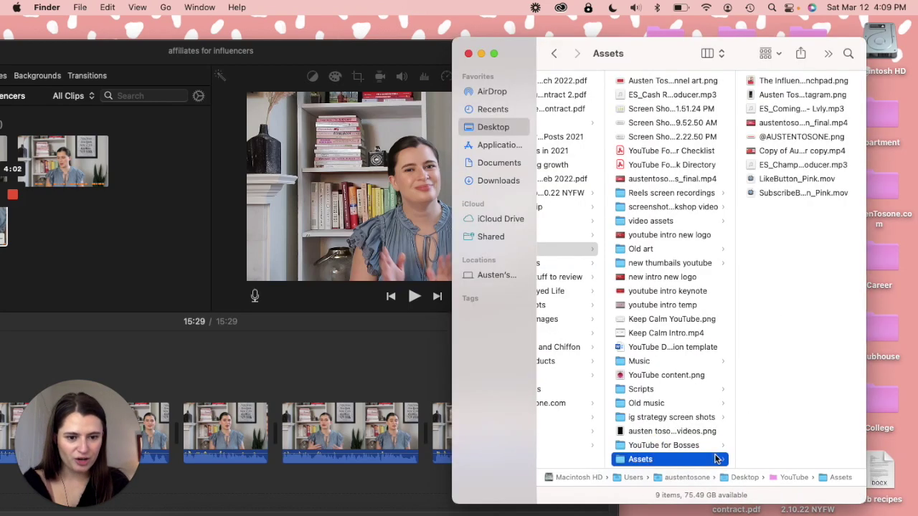
left_click(790, 195)
left_click(646, 85, "shift")
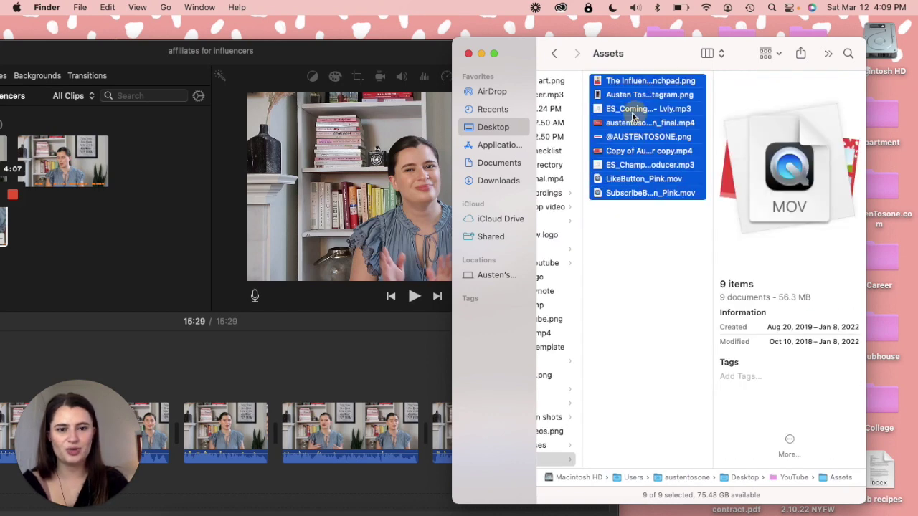
left_click_drag(633, 114, 138, 206)
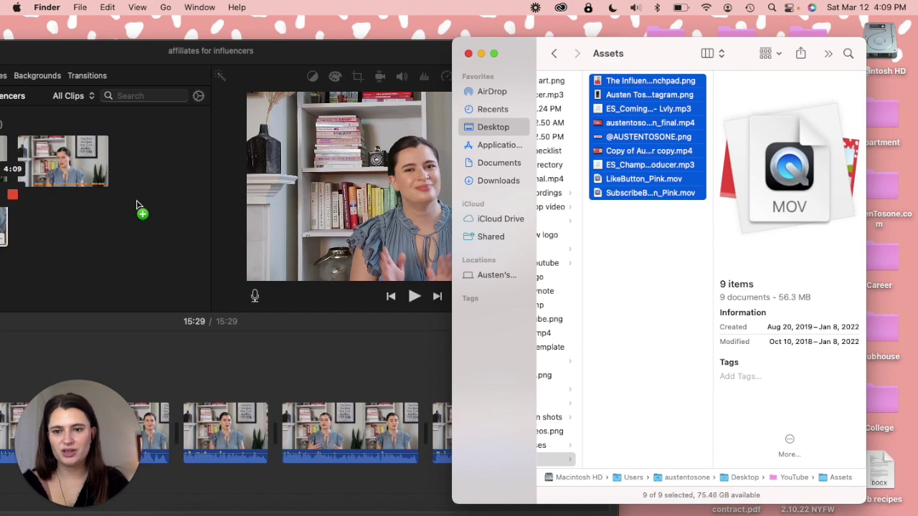
mouse_move(150, 40)
left_mouse_down()
mouse_move(406, 38)
mouse_move(384, 9)
left_mouse_up()
scroll(380, 189, "down", 2)
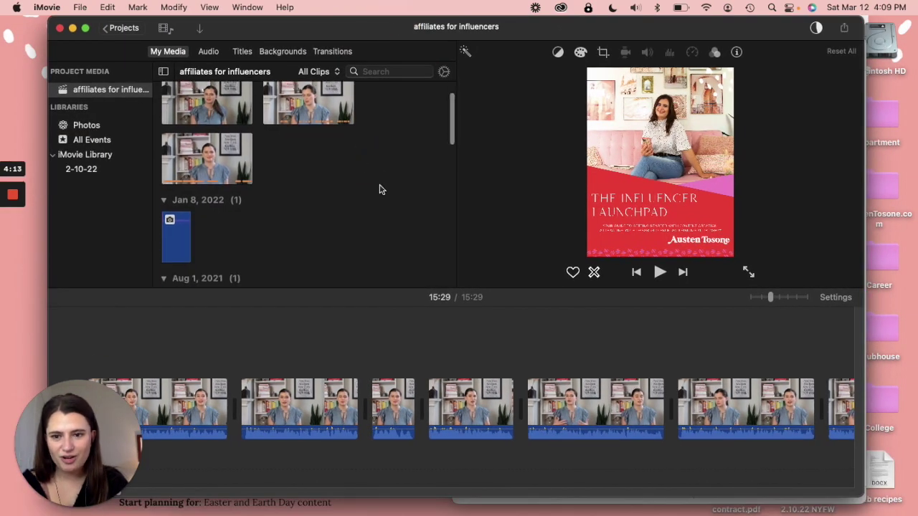
scroll(380, 189, "down", 2)
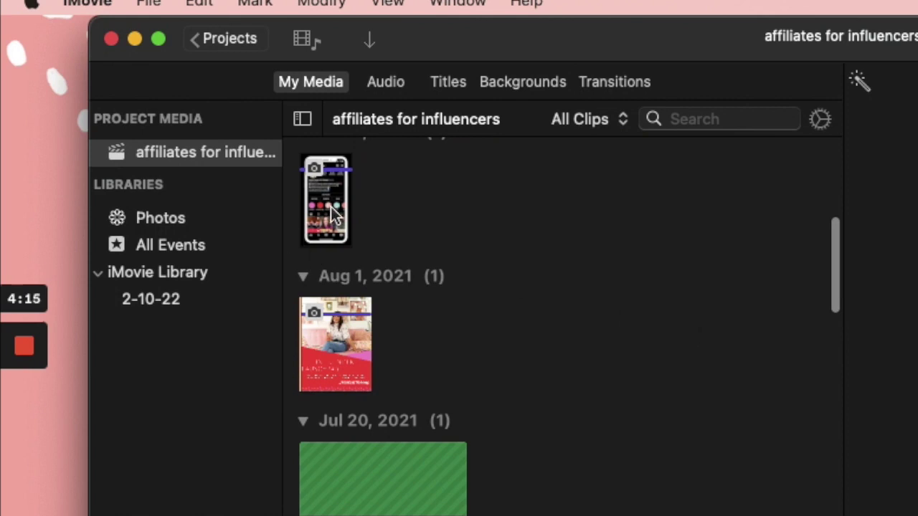
left_click(330, 207)
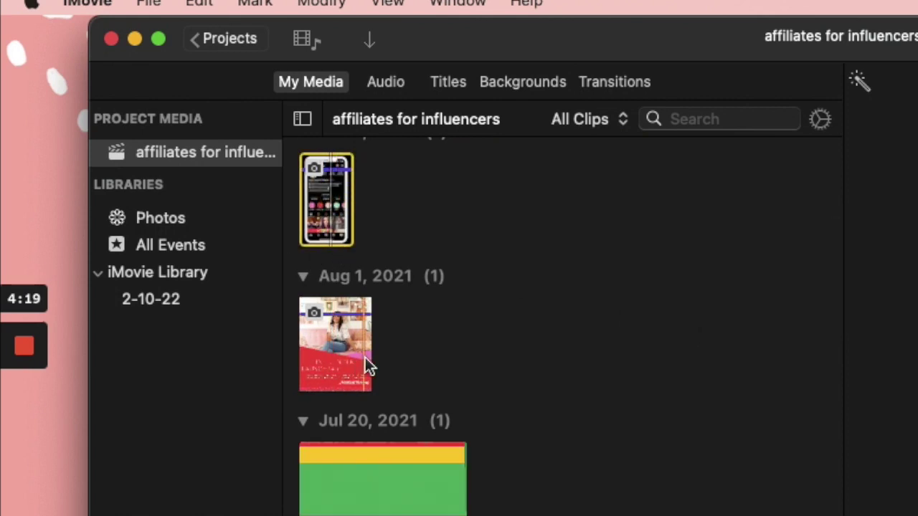
scroll(499, 335, "down", 3)
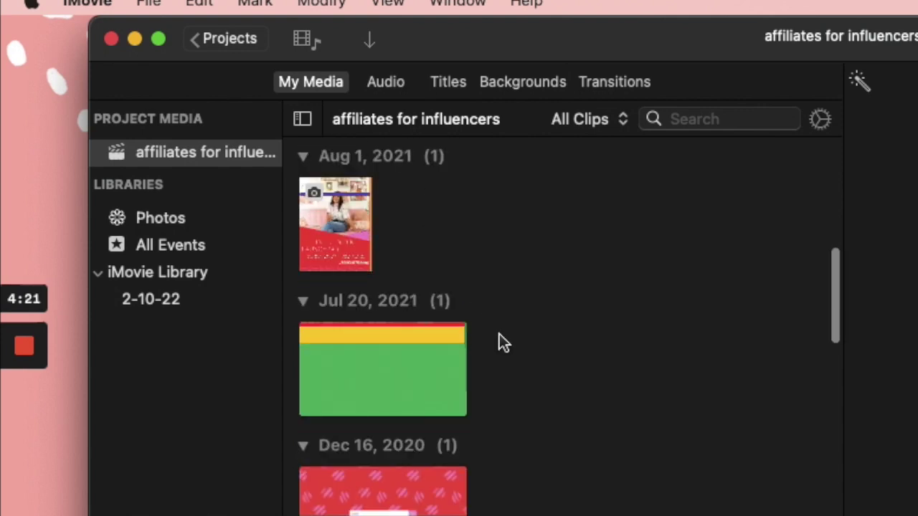
scroll(502, 341, "down", 2)
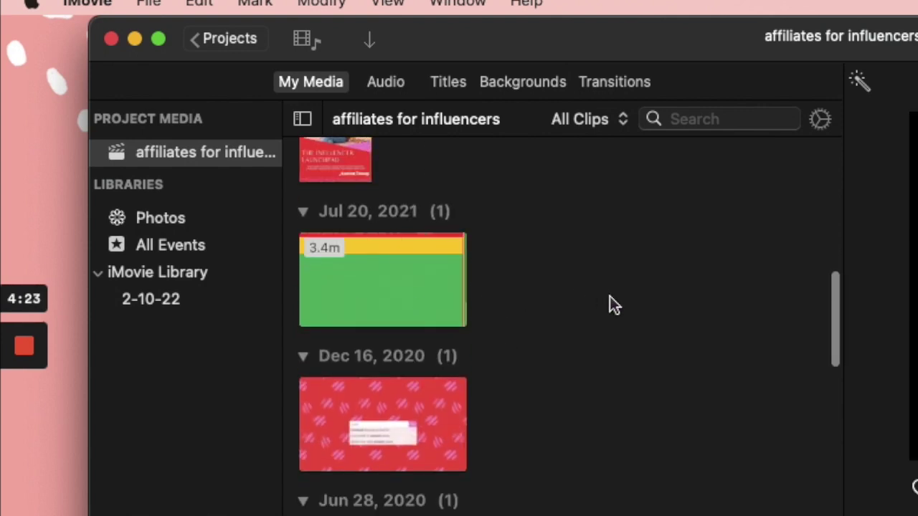
scroll(609, 296, "down", 3)
left_click(372, 291)
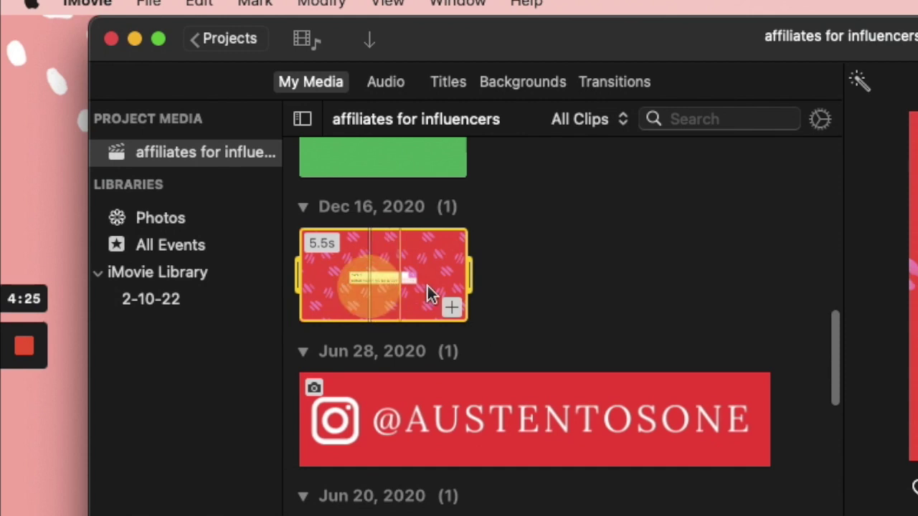
scroll(582, 287, "down", 1)
scroll(582, 287, "down", 2)
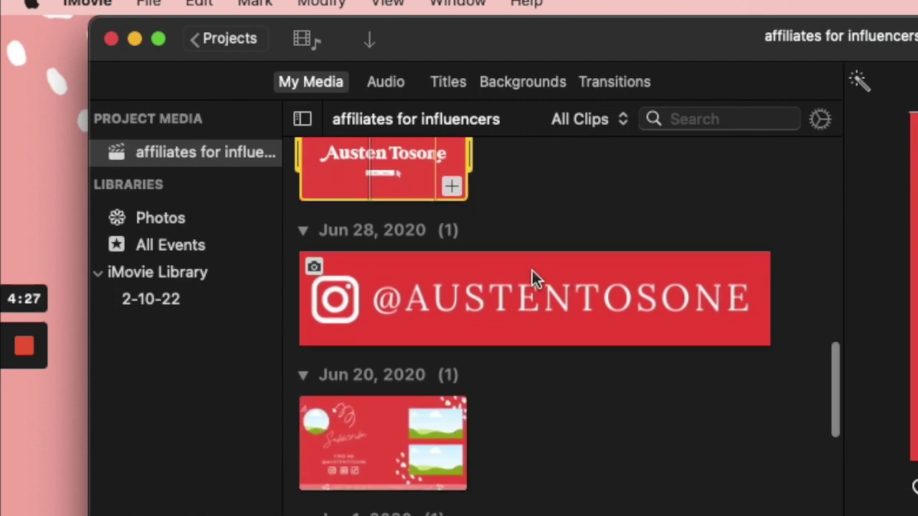
scroll(534, 309, "down", 2)
scroll(532, 302, "down", 2)
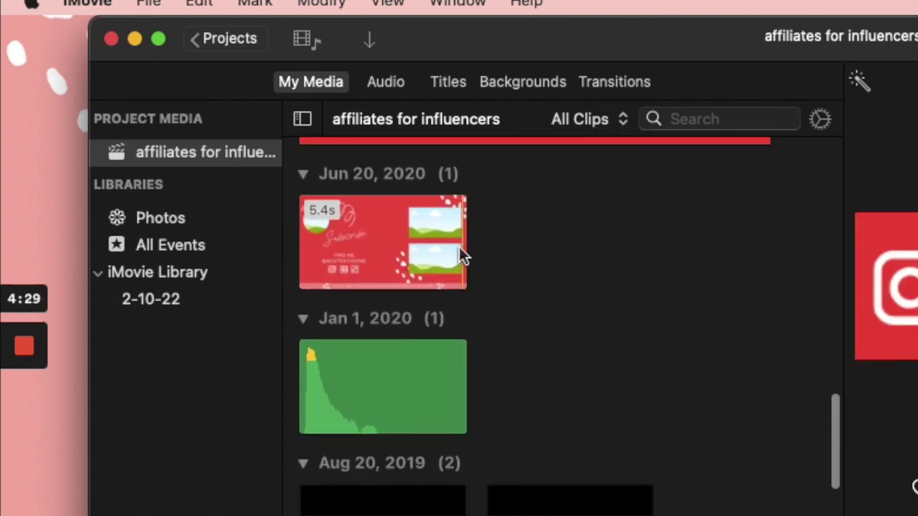
scroll(545, 267, "down", 2)
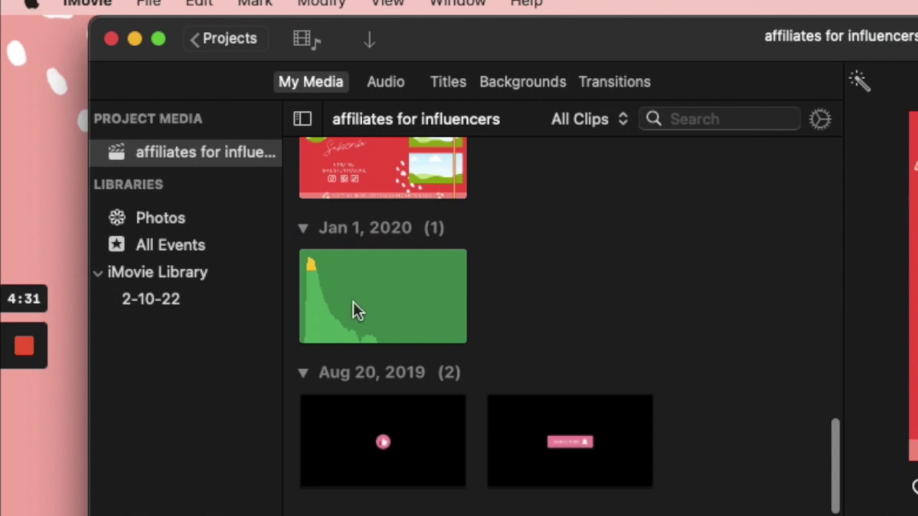
left_click(294, 286)
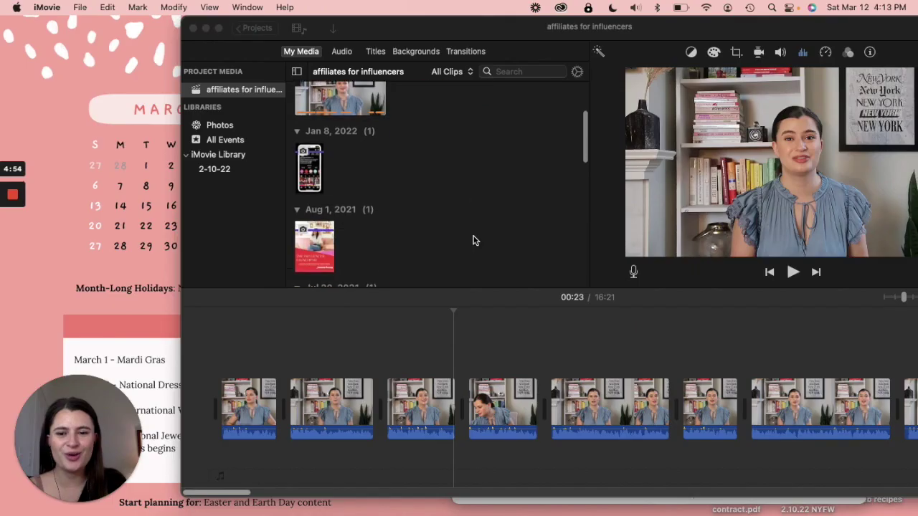
- Find the 00:24 cut point at the end of the third talking-head clip
scroll(473, 240, "down", 3)
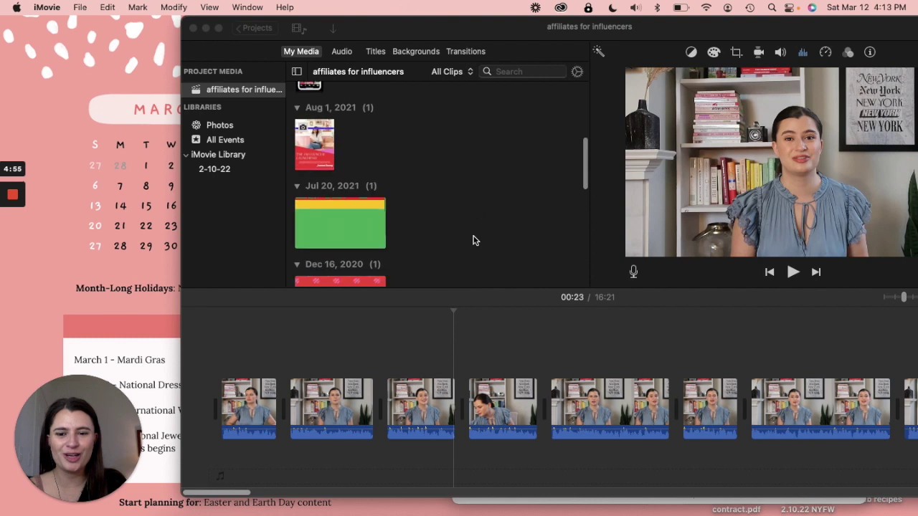
scroll(472, 241, "down", 2)
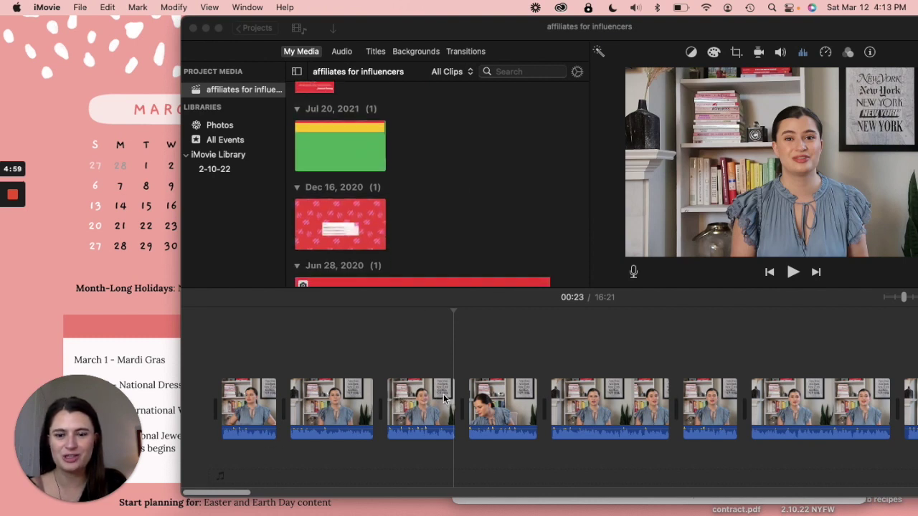
left_click(443, 394)
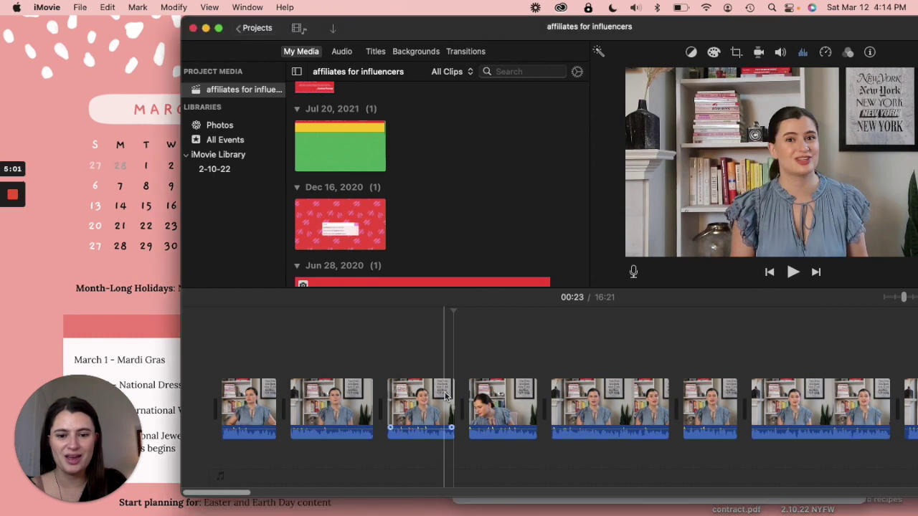
left_click(443, 398)
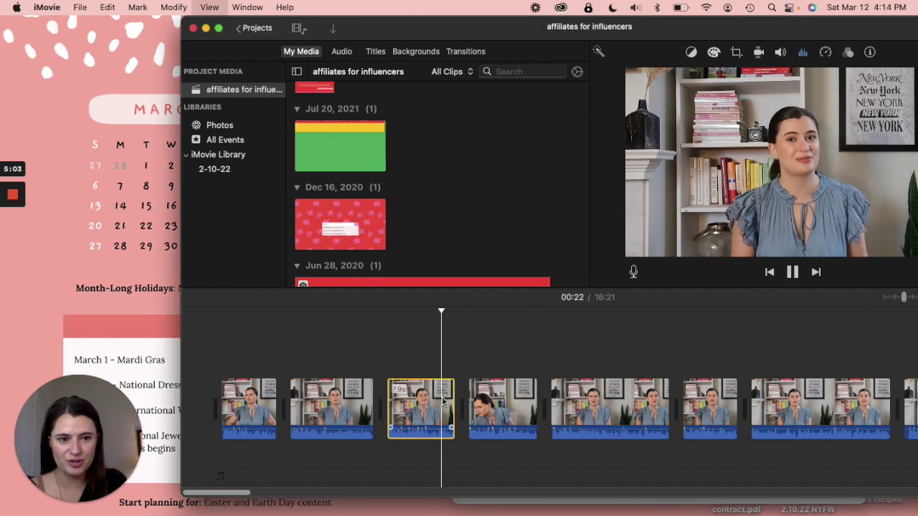
key("space")
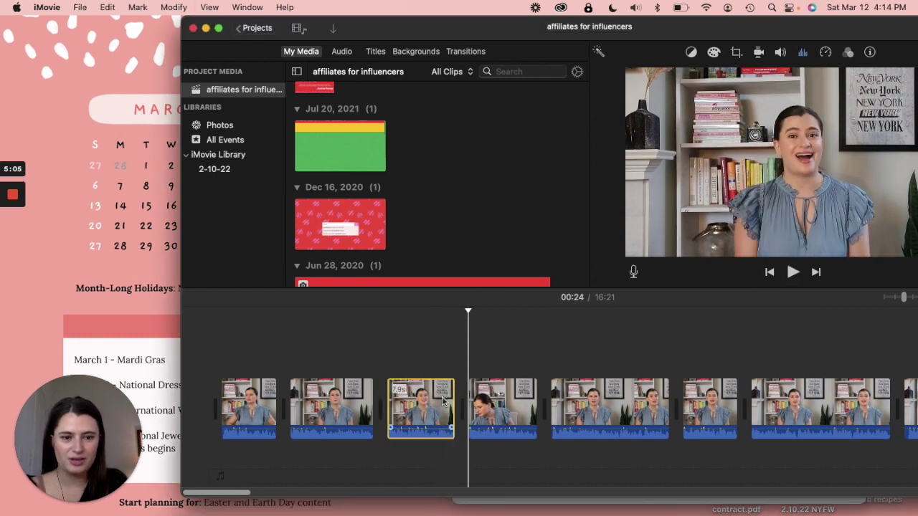
key("space")
key("space")
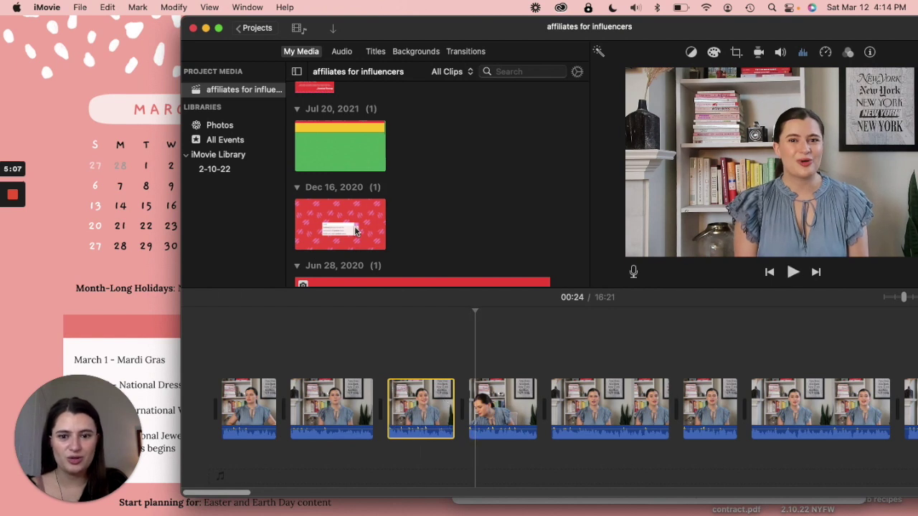
- Insert the red Dec 16 search-bar clip there with its volume at 0%
left_click_drag(355, 229, 485, 446)
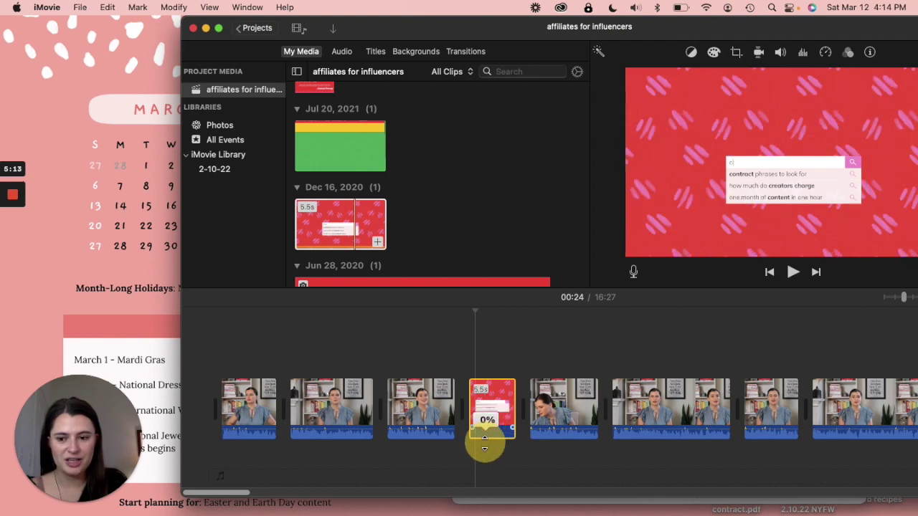
left_click_drag(485, 446, 485, 437)
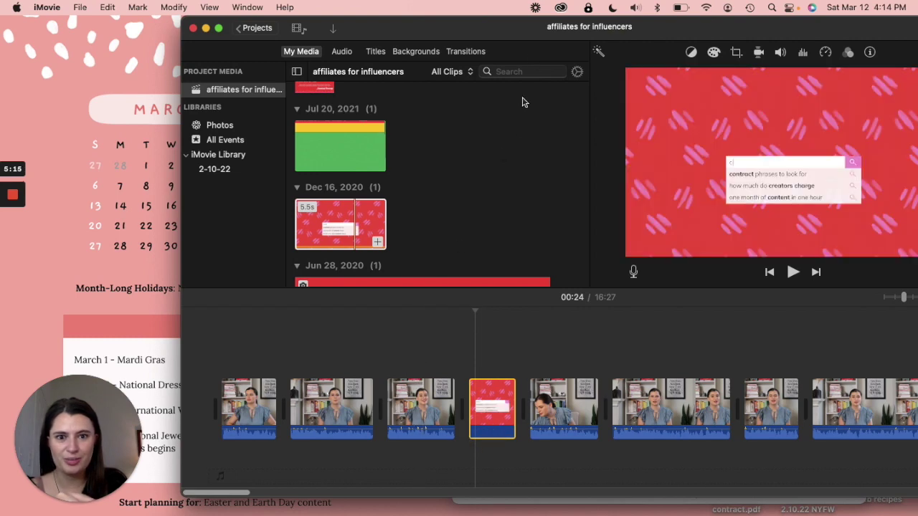
left_click_drag(526, 27, 472, 29)
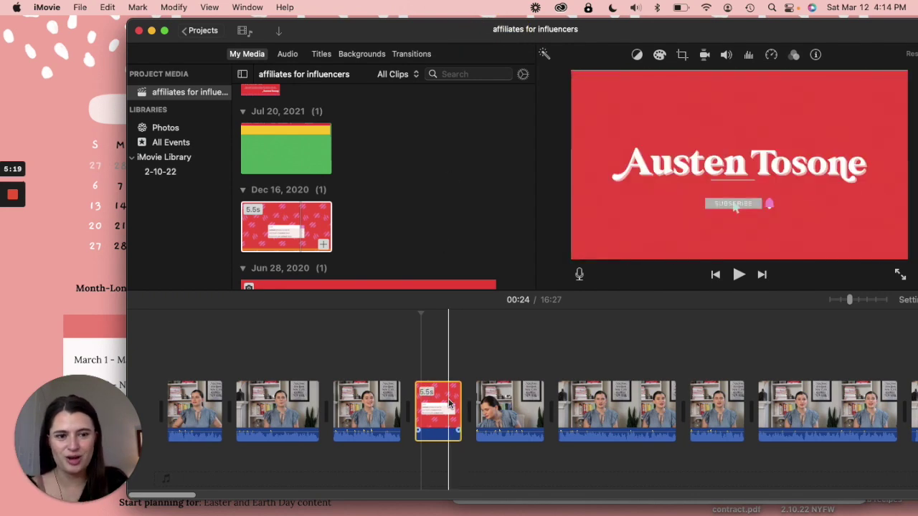
key("space")
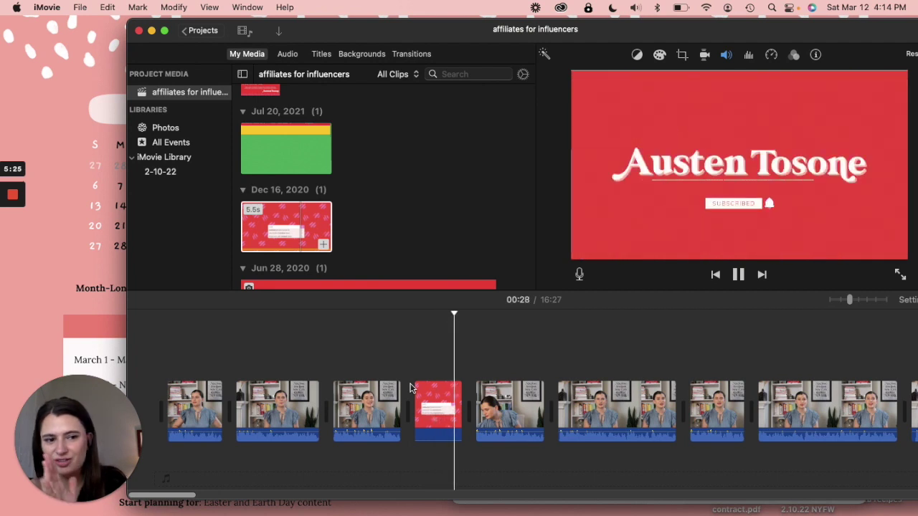
key("space")
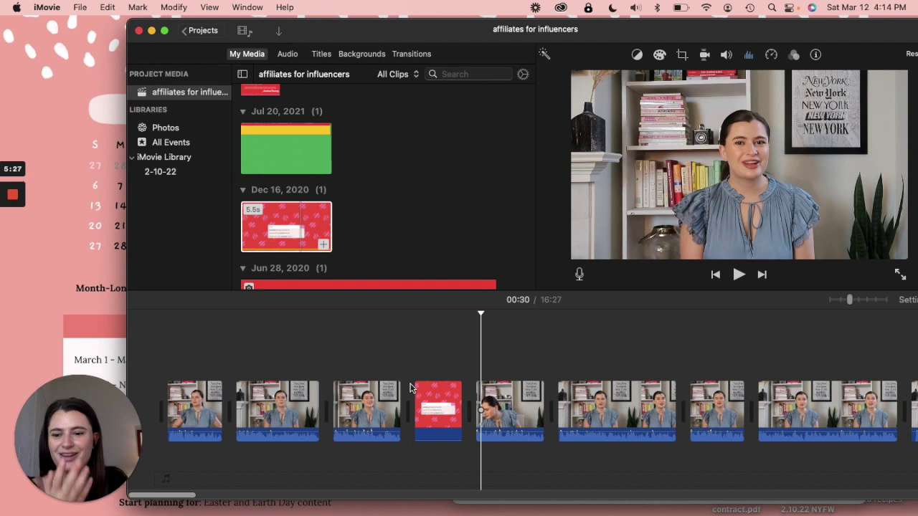
scroll(413, 380, "right", 3)
scroll(430, 387, "right", 1)
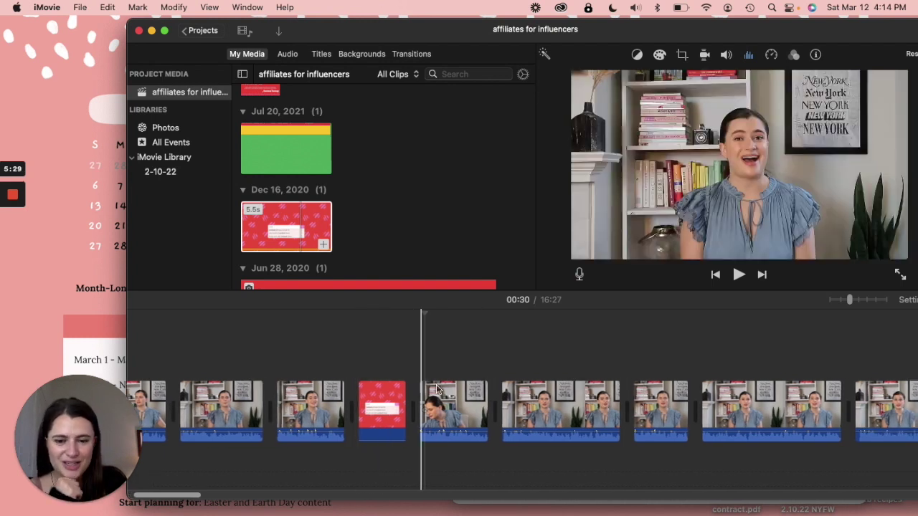
scroll(442, 201, "down", 3)
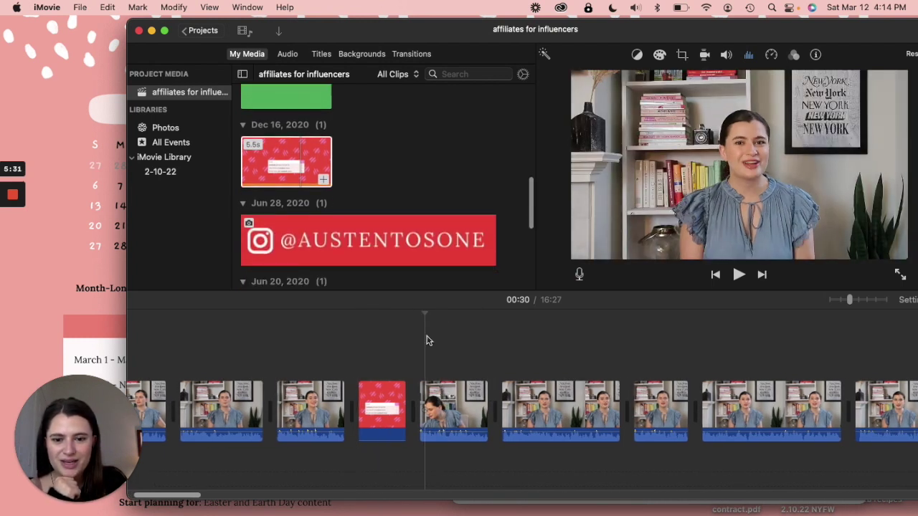
left_click(429, 406)
key("space")
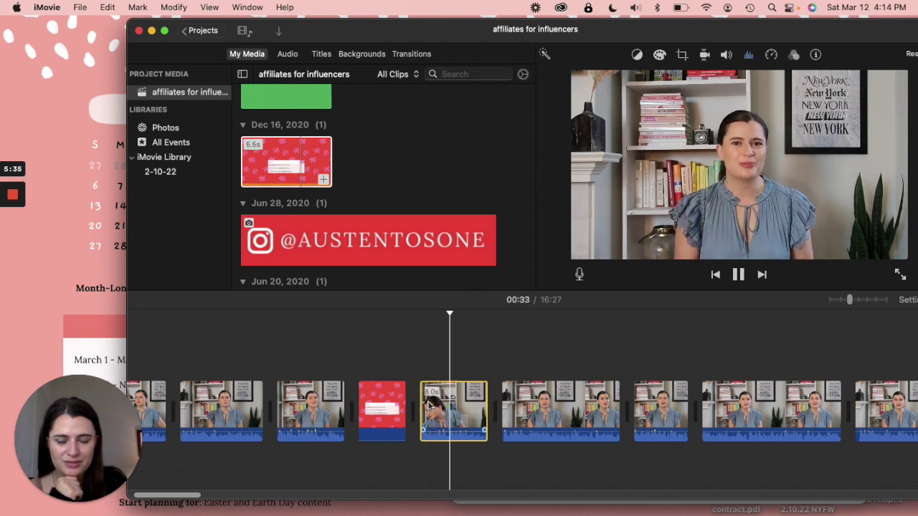
key("space")
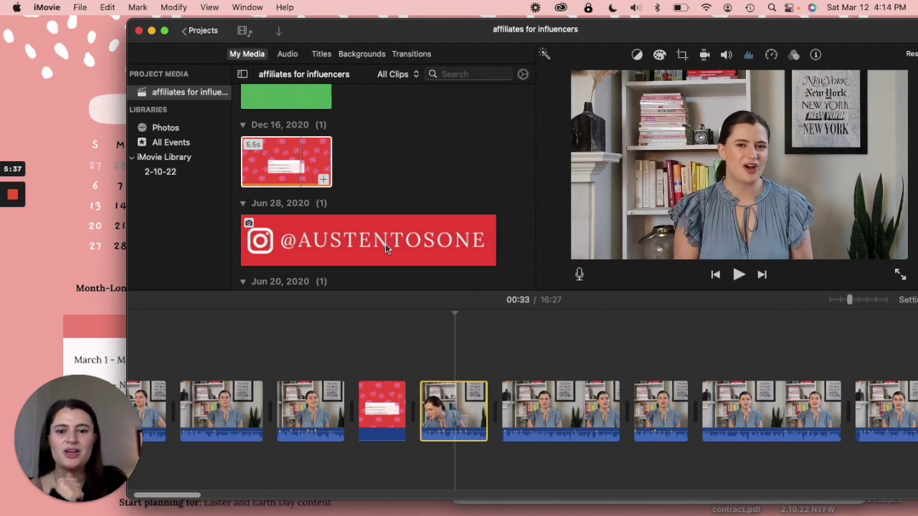
left_click_drag(385, 243, 455, 349)
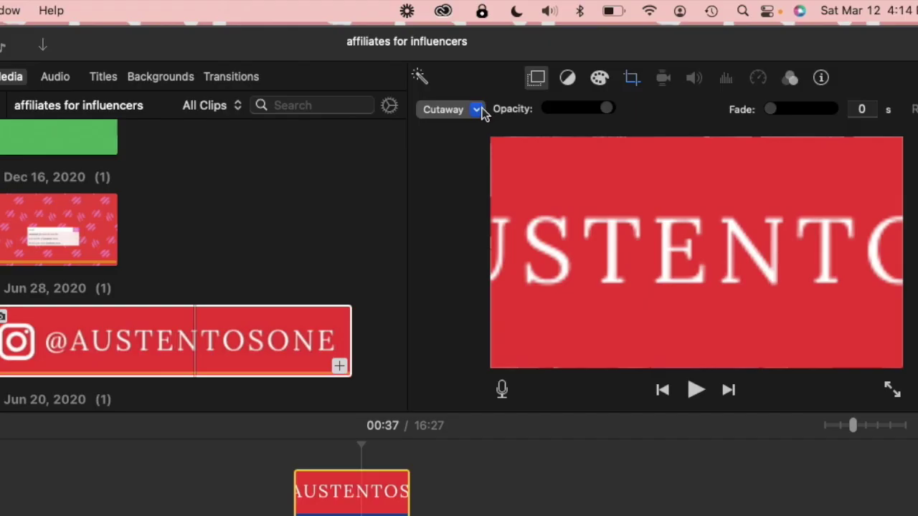
left_click(482, 109)
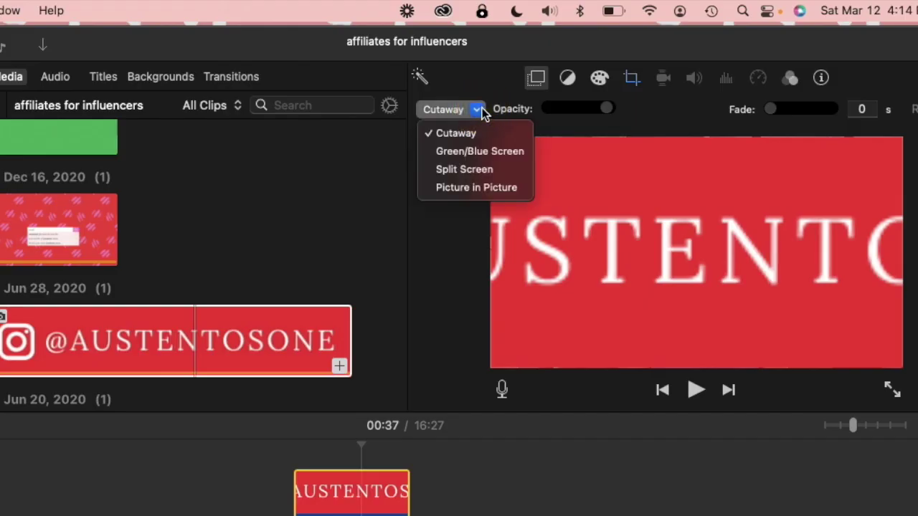
left_click(479, 188)
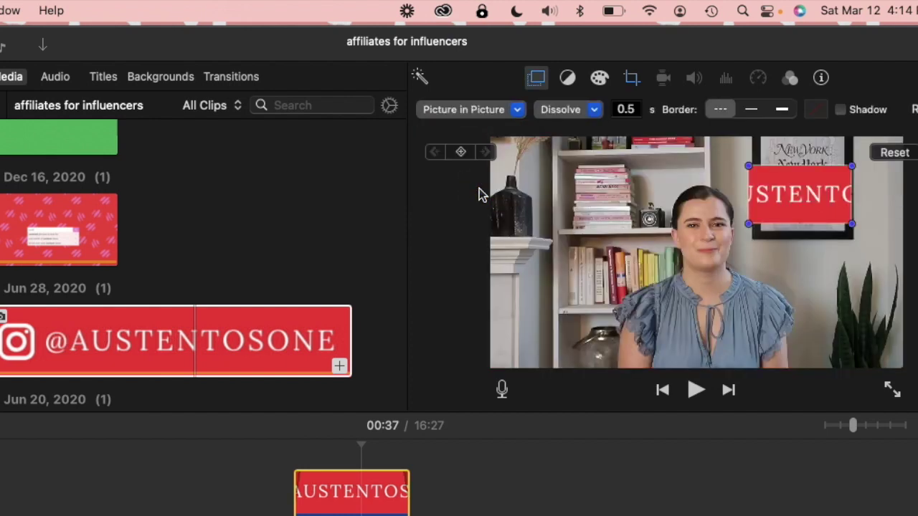
left_click(633, 80)
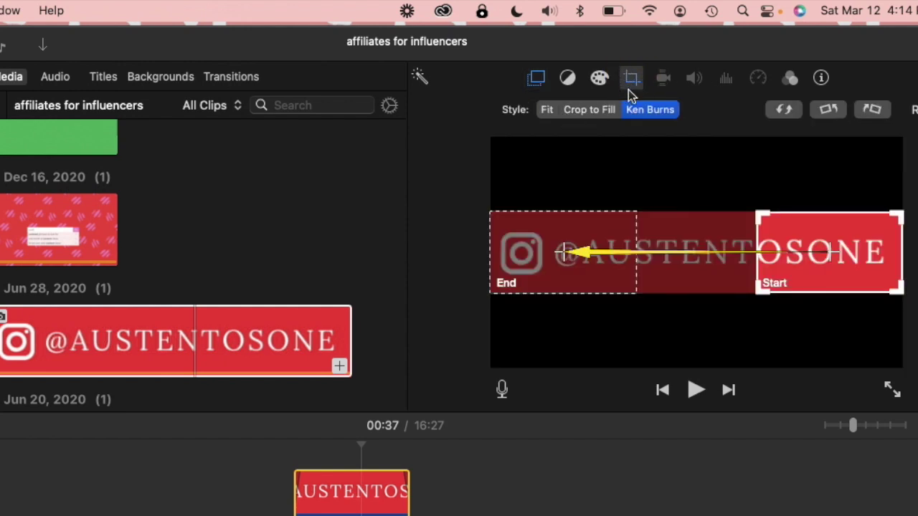
left_click(547, 110)
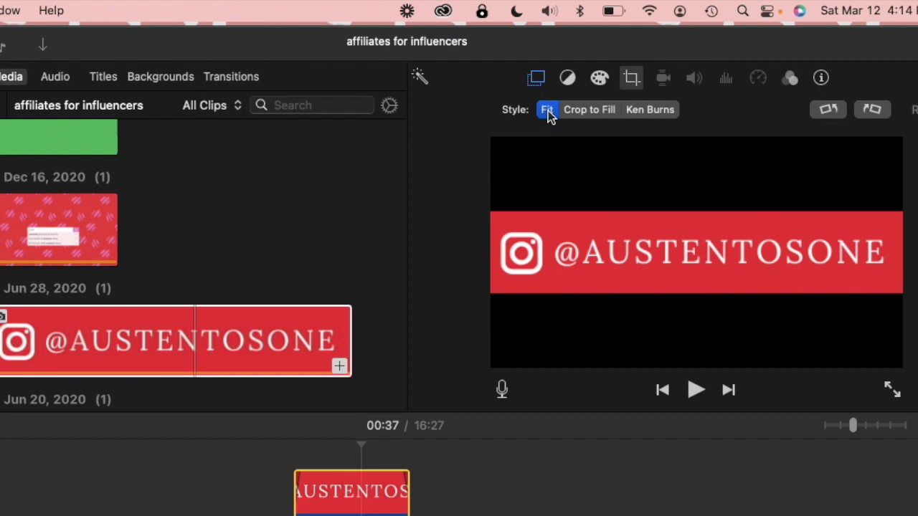
left_click(534, 79)
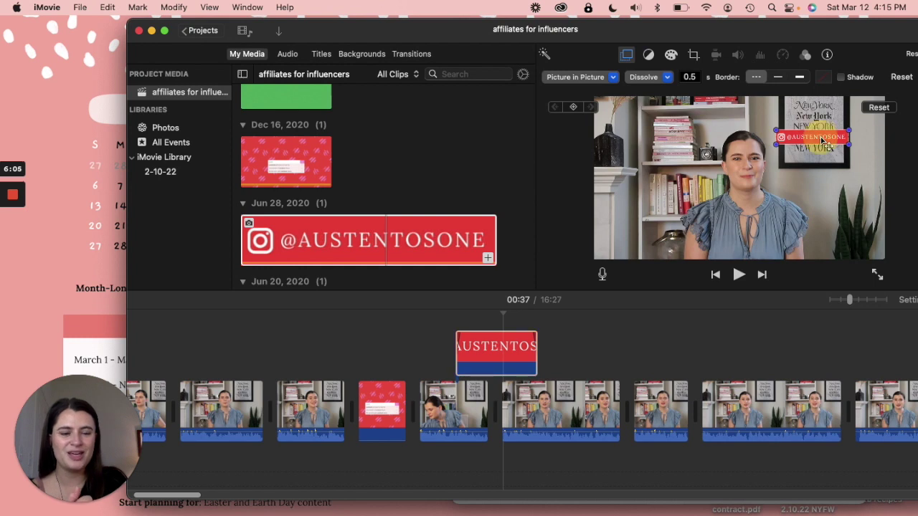
mouse_move(821, 140)
left_mouse_down()
mouse_move(731, 221)
mouse_move(647, 251)
mouse_move(691, 233)
left_mouse_up()
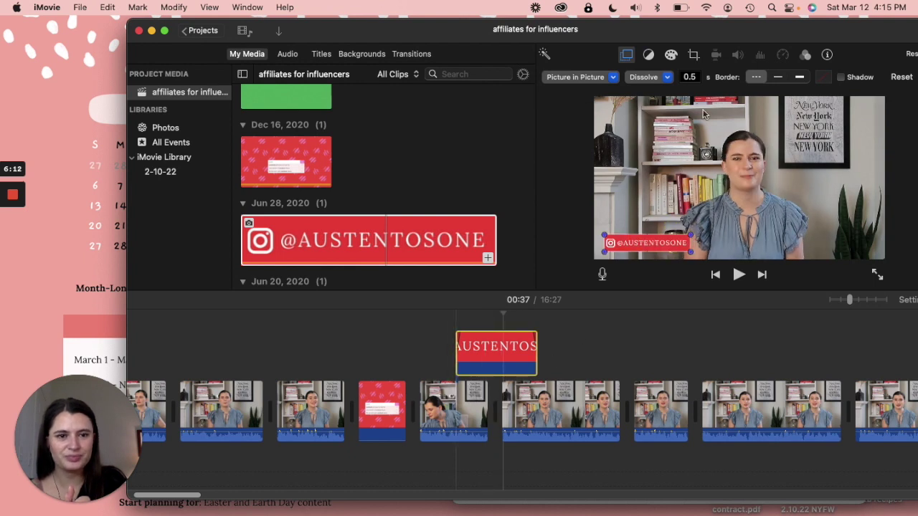
- Set the handle overlay's dissolve to 0 and trim it to about 4.9 seconds
double_click(692, 77)
type("0")
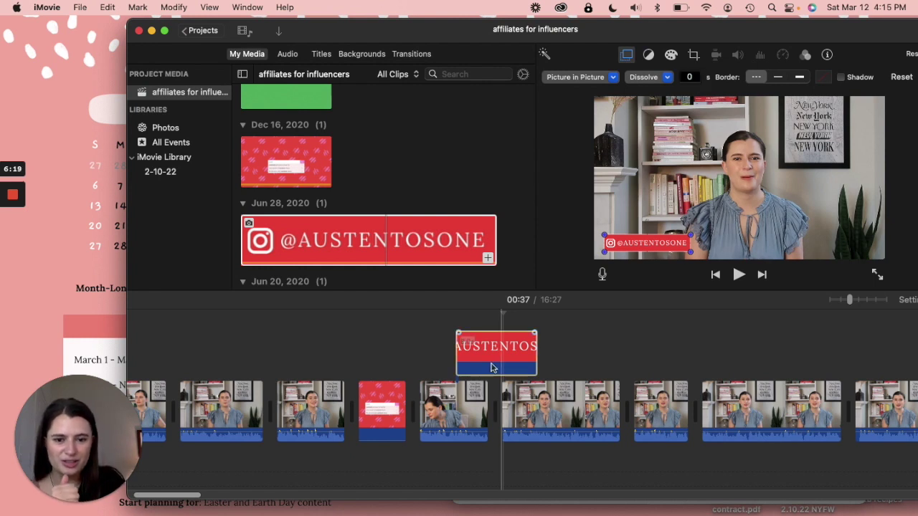
left_click(450, 410)
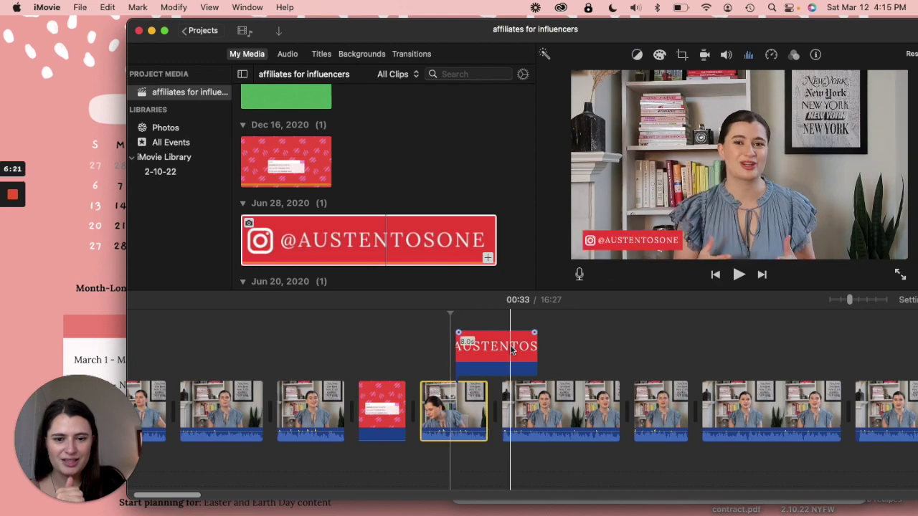
left_click_drag(537, 347, 517, 348)
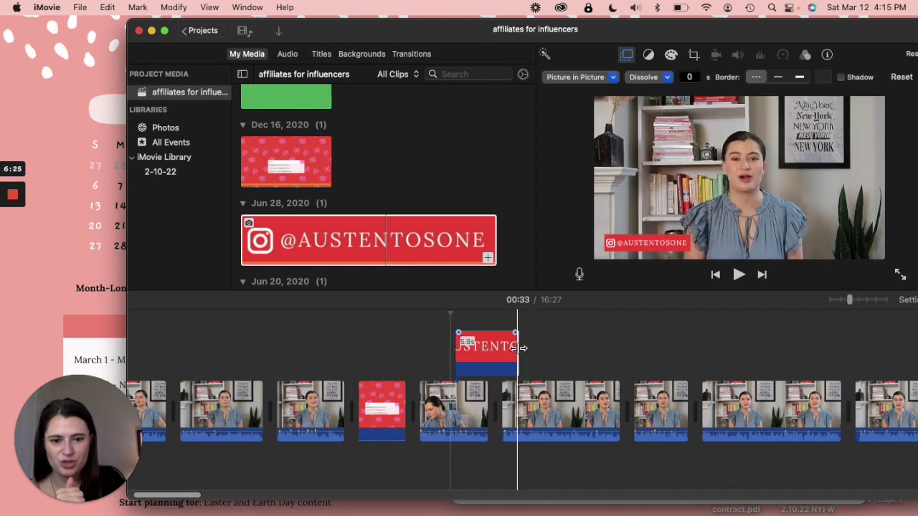
left_click_drag(511, 348, 509, 348)
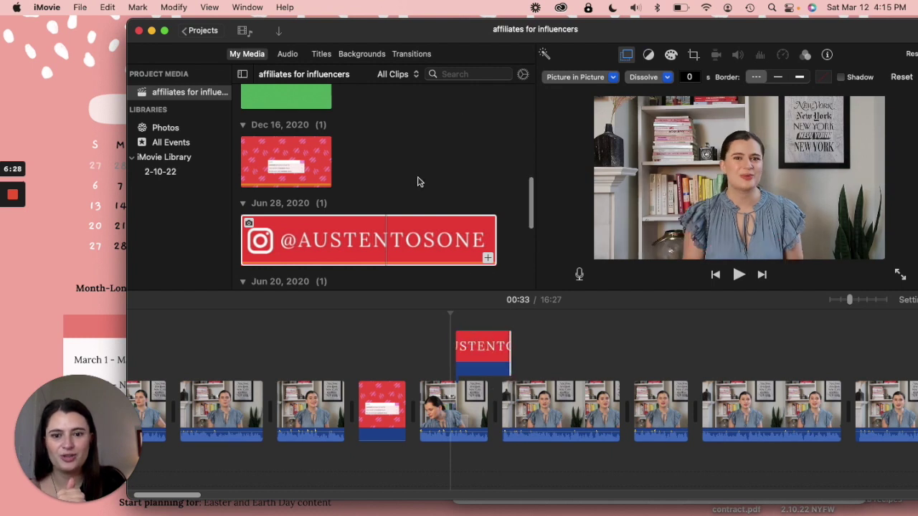
scroll(418, 179, "down", 5)
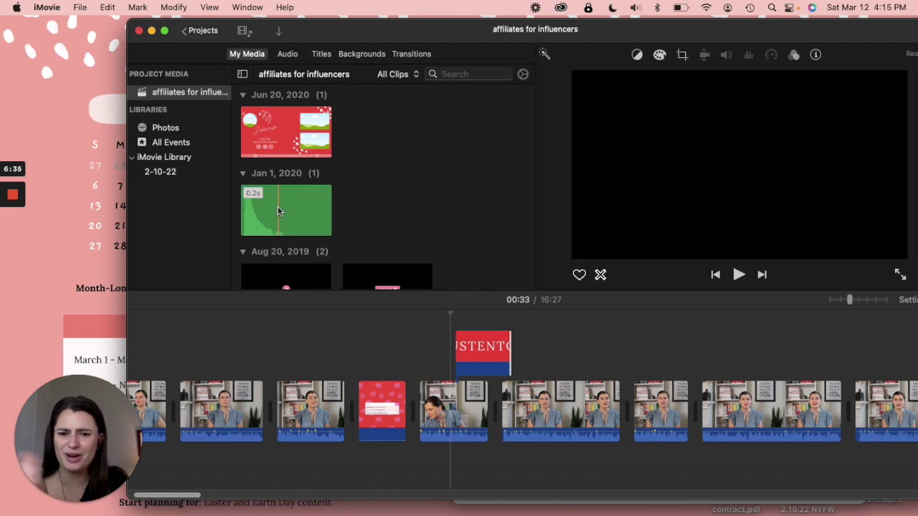
- Place the 0.2-second green sound clip under the handle overlay's start and preview it
left_click_drag(277, 206, 457, 387)
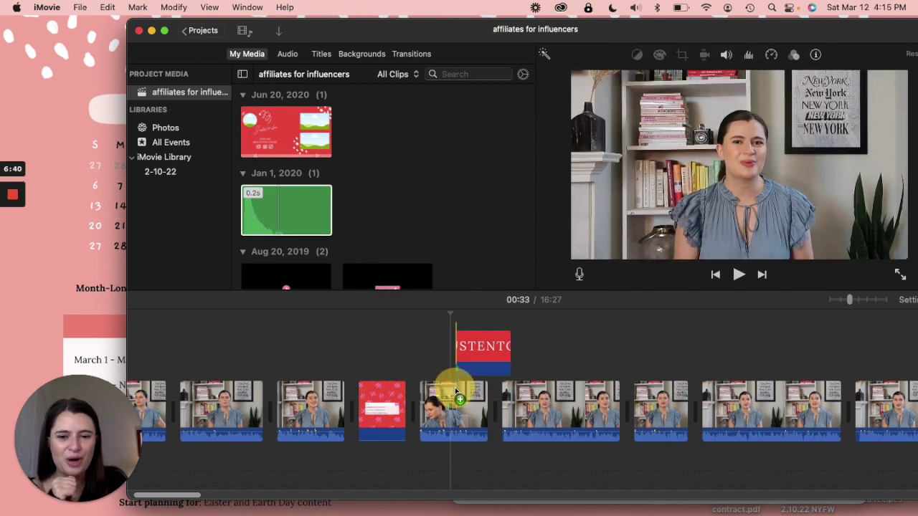
left_click_drag(454, 387, 446, 391)
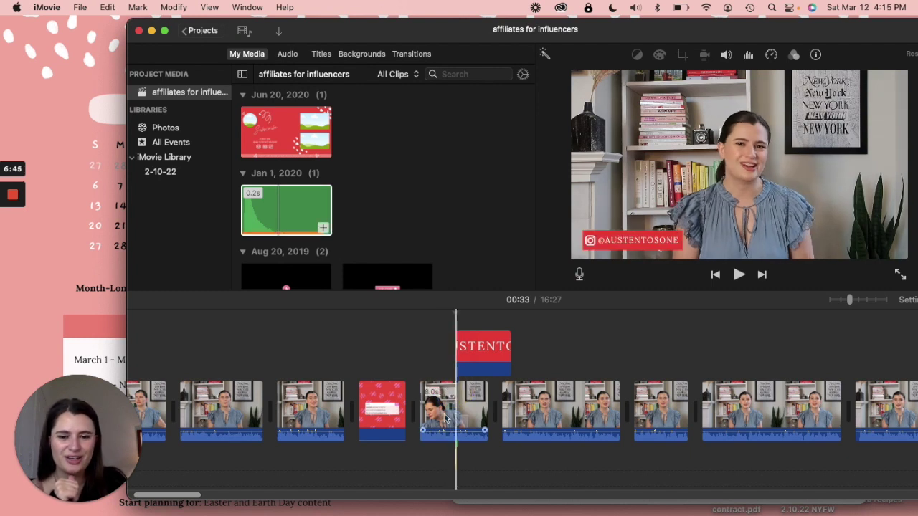
left_click(445, 415)
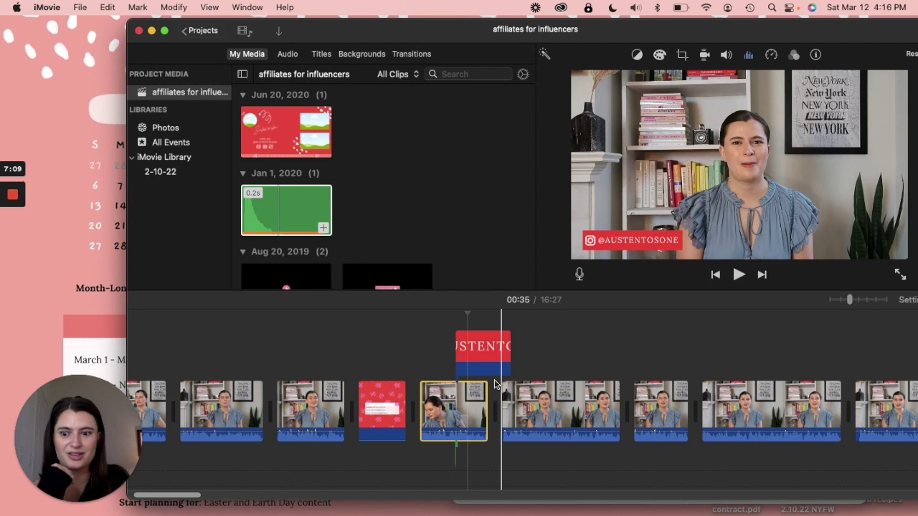
- Drop the Aug 20 subscribe graphic above the main track around 00:51
scroll(493, 385, "right", 2)
scroll(455, 260, "down", 2)
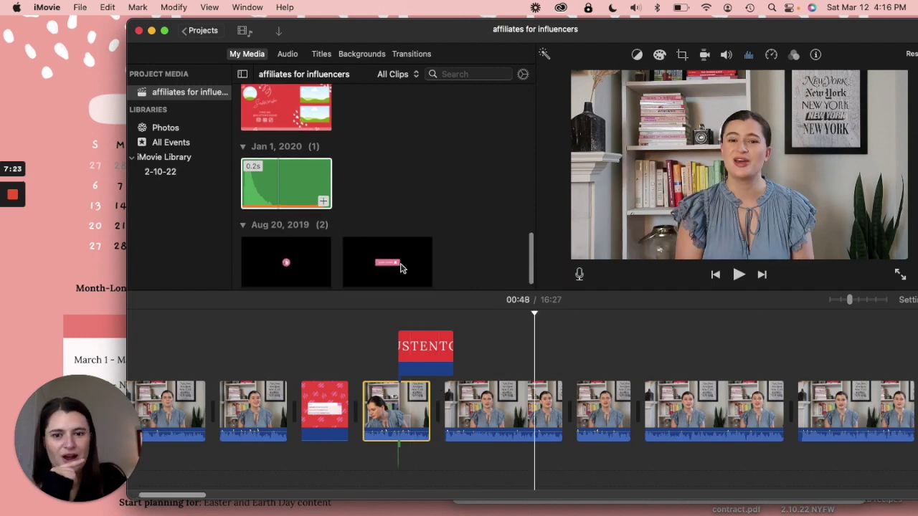
left_click(430, 268)
left_click_drag(430, 268, 536, 353)
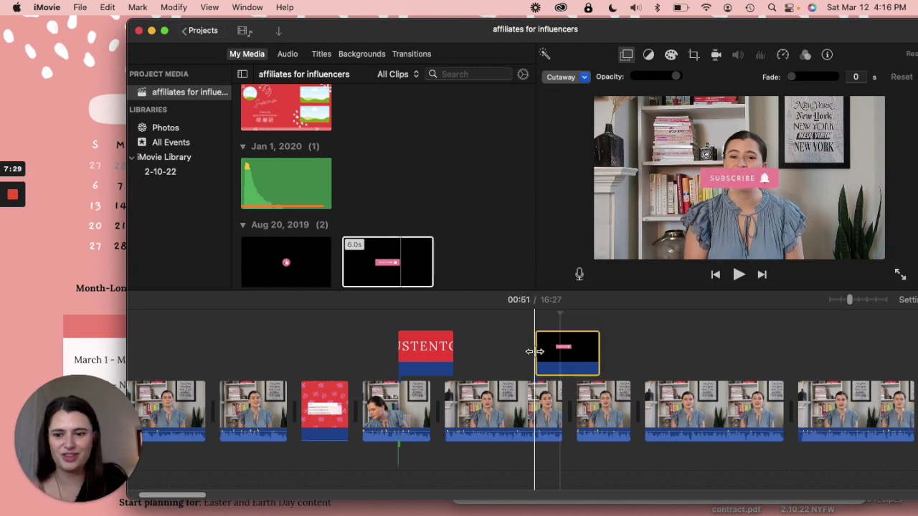
- Make the subscribe clip a resized picture-in-picture positioned lower-left beside the speaker
left_click(564, 349)
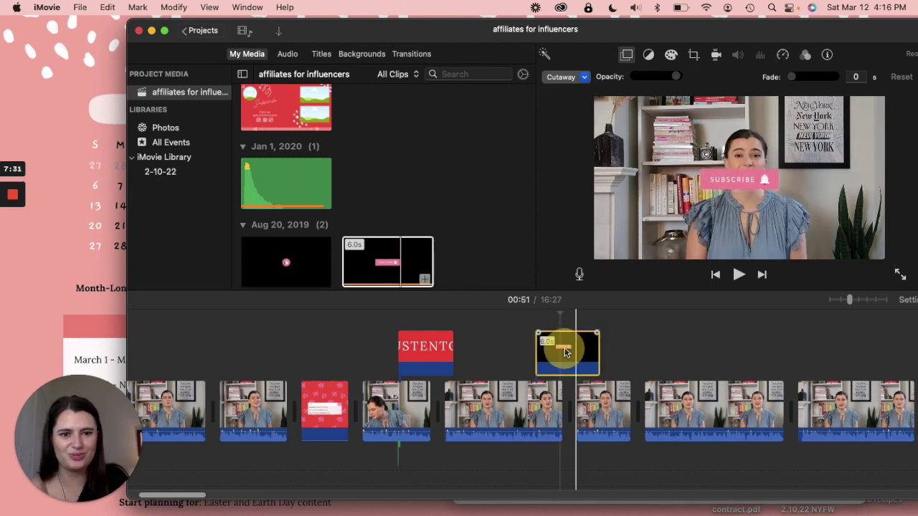
left_click(587, 79)
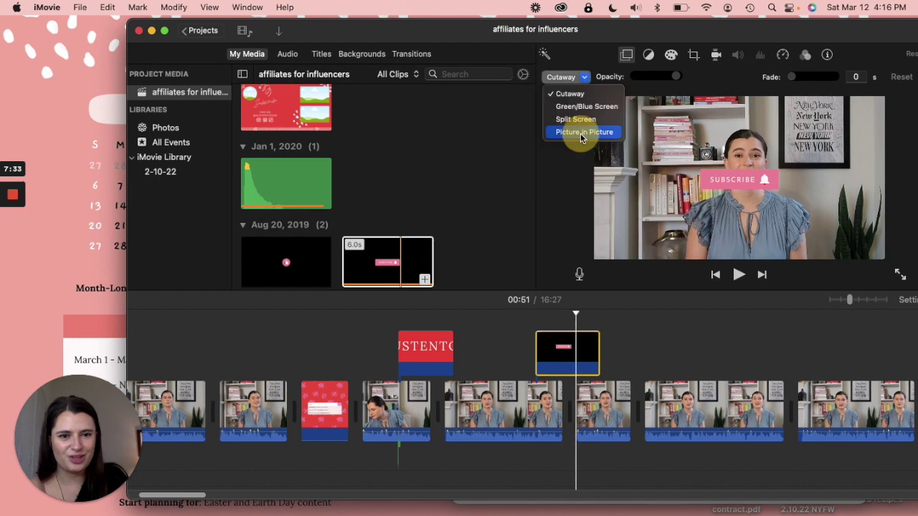
left_click(580, 139)
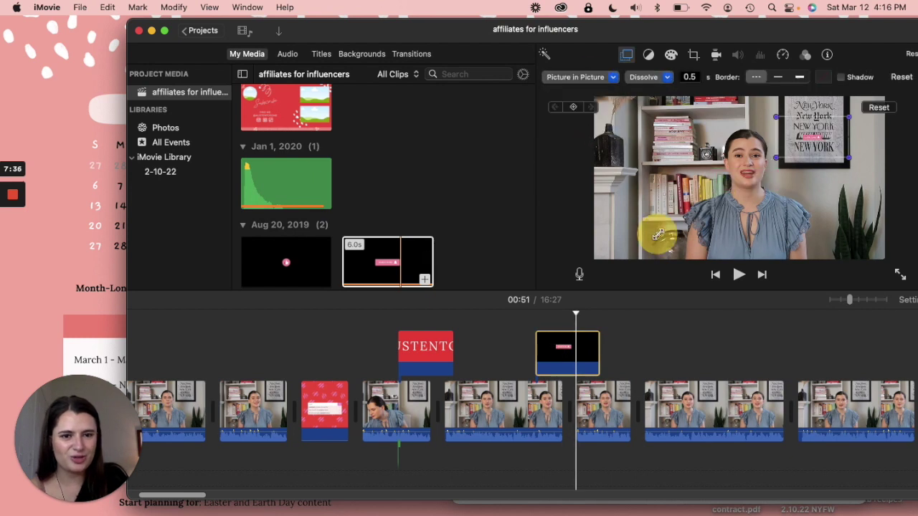
left_click_drag(578, 273, 574, 270)
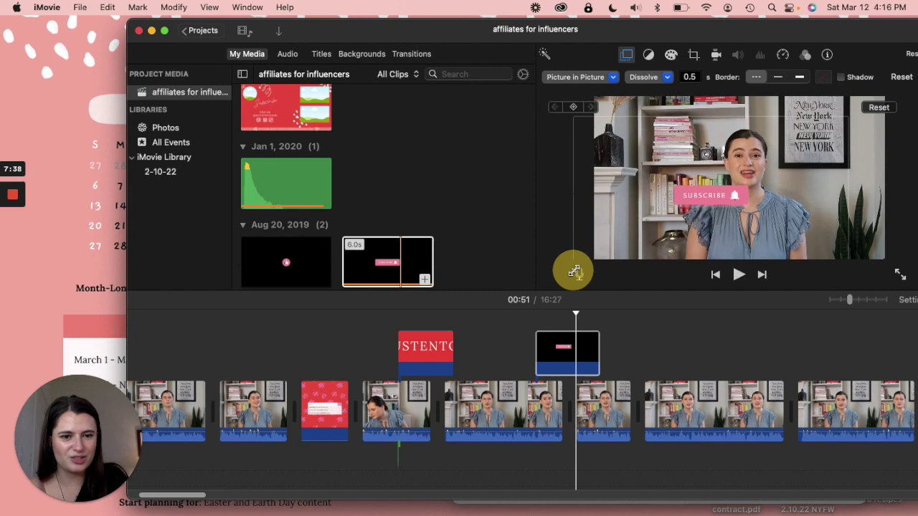
left_click(719, 194)
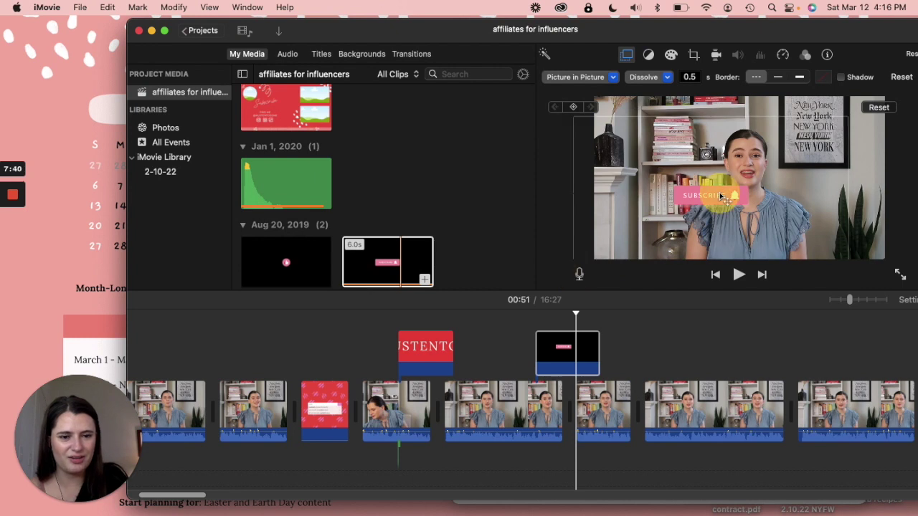
left_click_drag(706, 204, 651, 241)
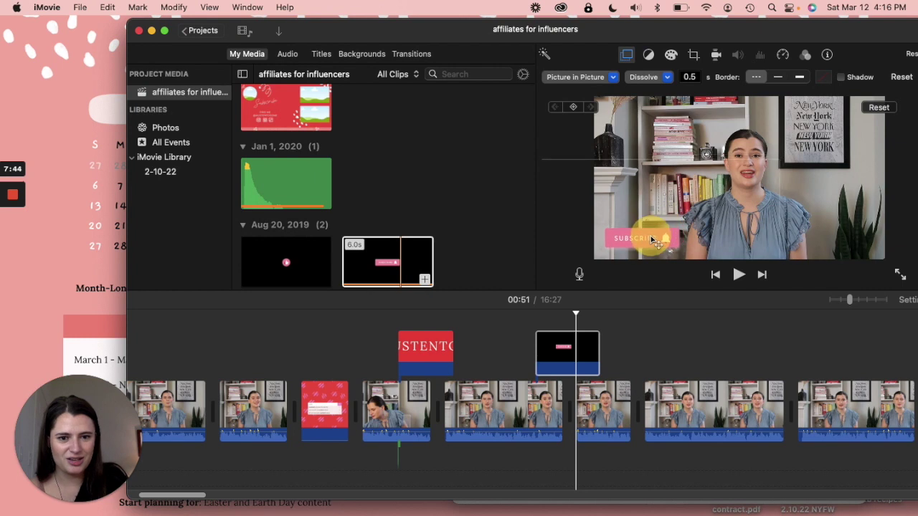
left_click(521, 387)
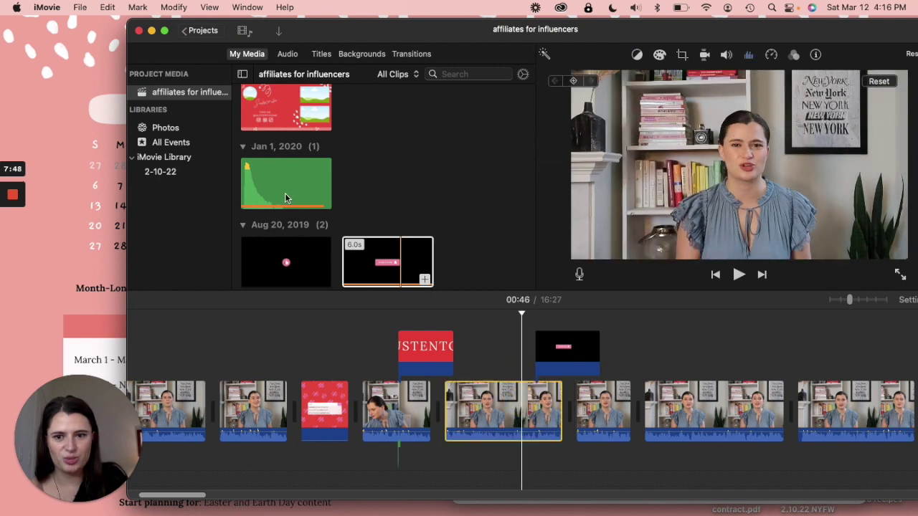
- Drop the 0.2-second green sound clip beneath the start of the subscribe overlay
left_click(467, 282)
left_click(534, 370)
left_click_drag(539, 386, 534, 387)
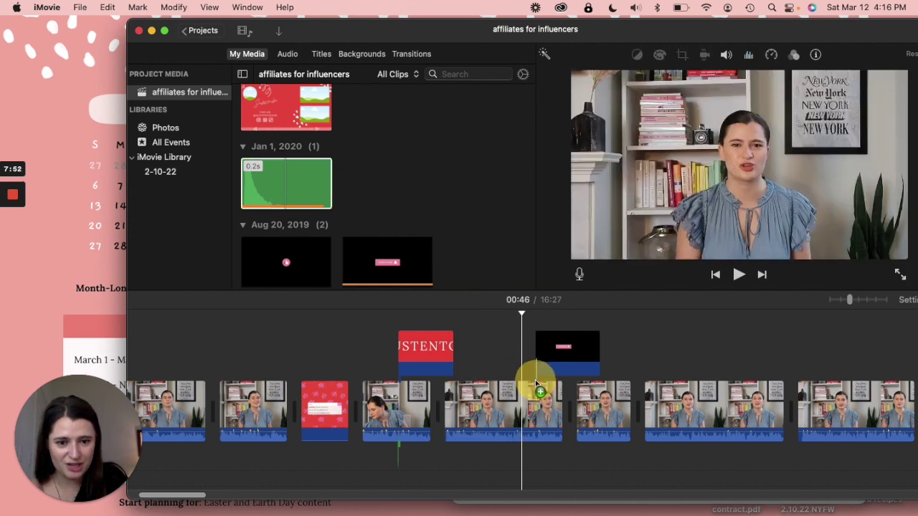
left_click_drag(534, 386, 534, 388)
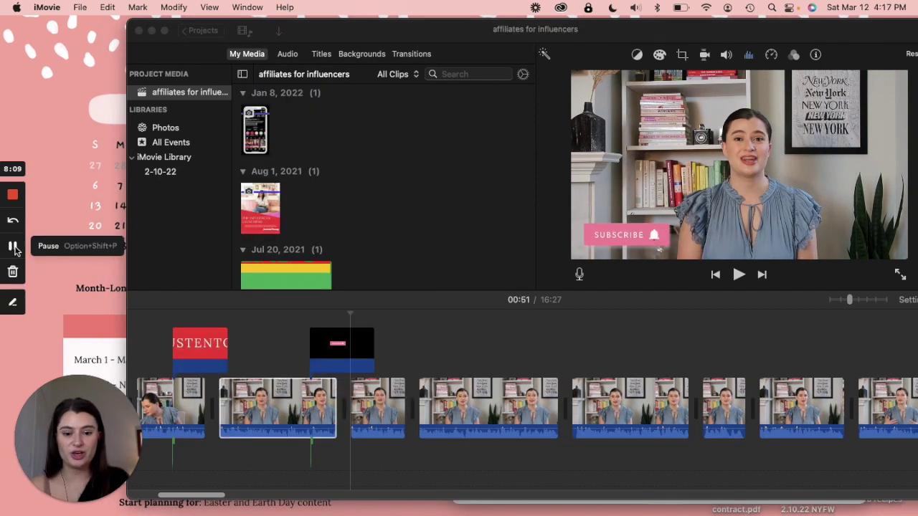
left_click(566, 512)
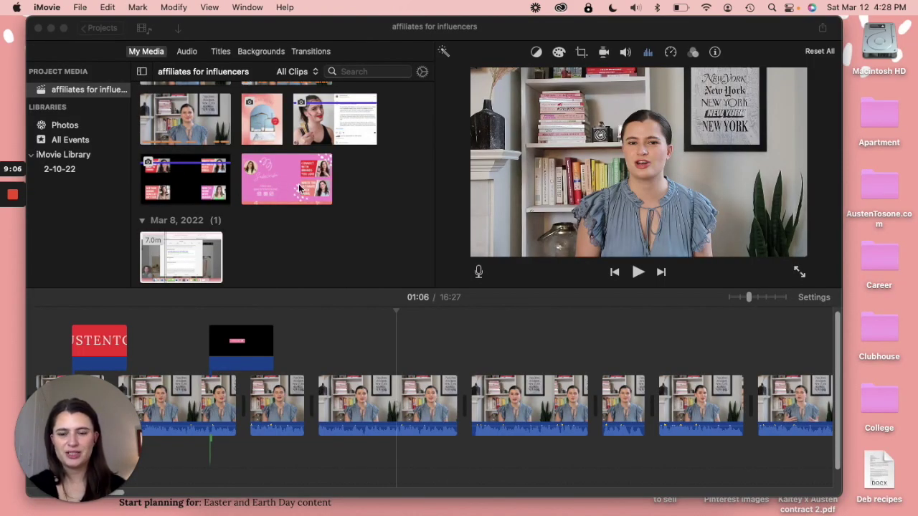
- Check the next talking clip's length in iMovie, then bring up the Notes timestamp list
left_click(363, 189)
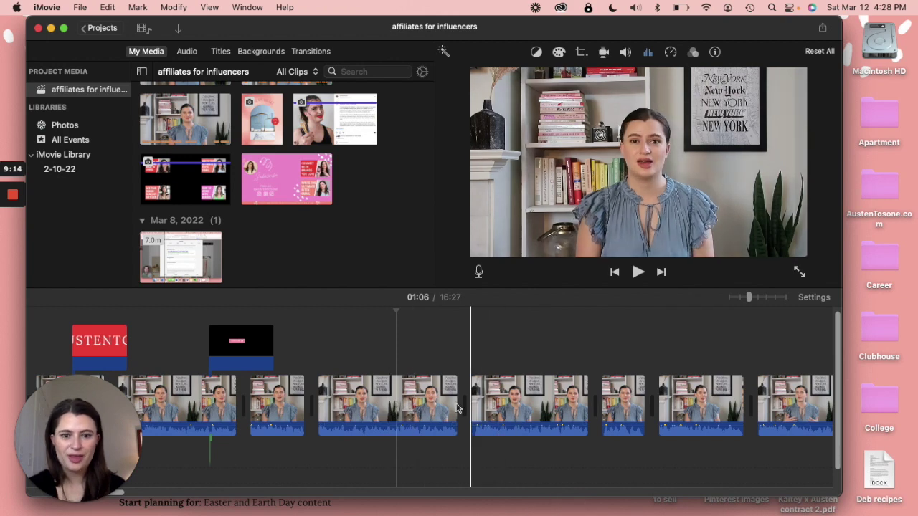
left_click(485, 407)
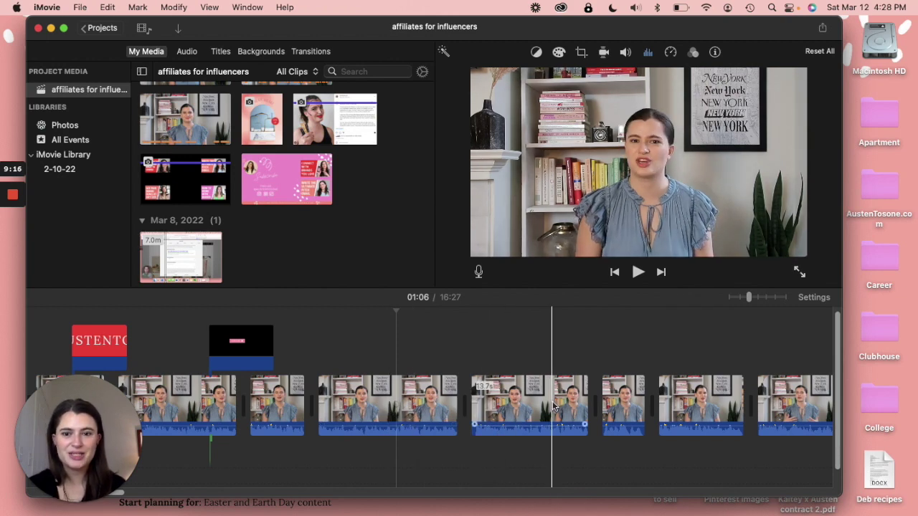
left_click(465, 362)
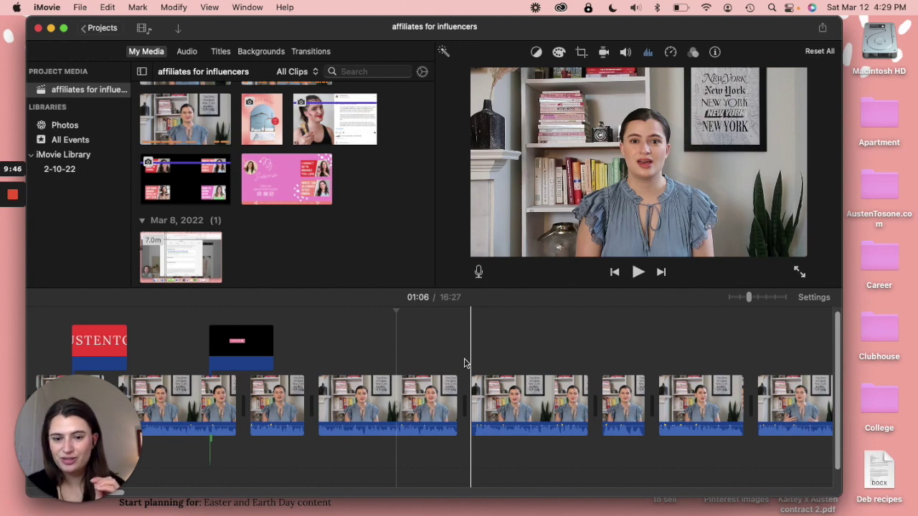
left_click(571, 513)
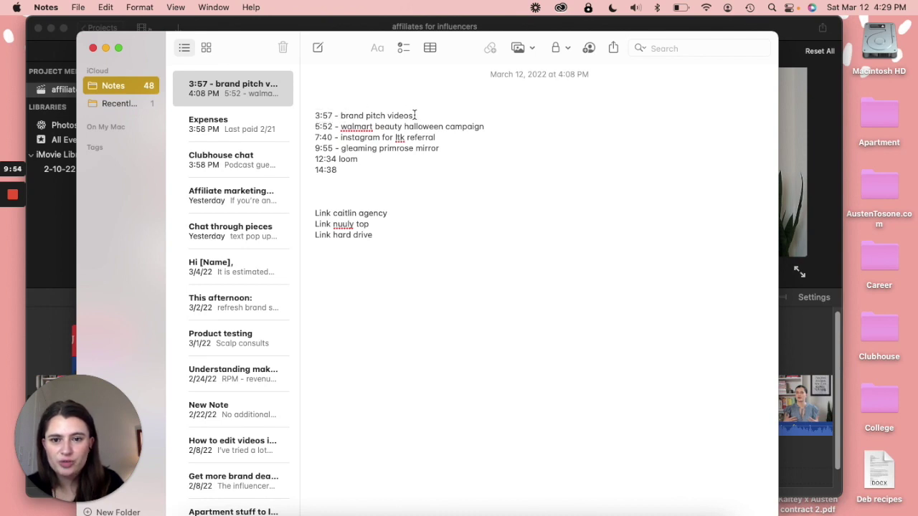
- Minimize the Notes timestamp window to get back to the iMovie project
left_click(106, 48)
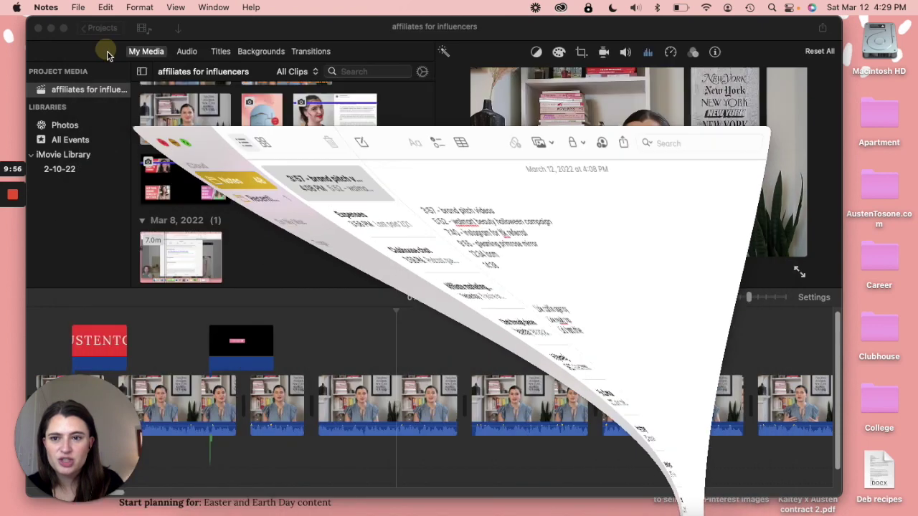
- Add the four-thumbnail card graphic as a cutaway above the talking clip near 04:54
scroll(505, 344, "right", 5)
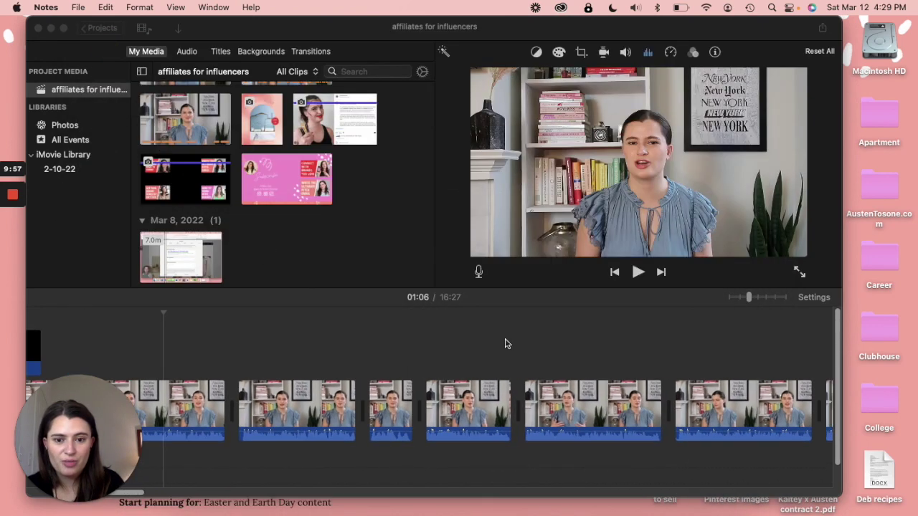
left_click(461, 399)
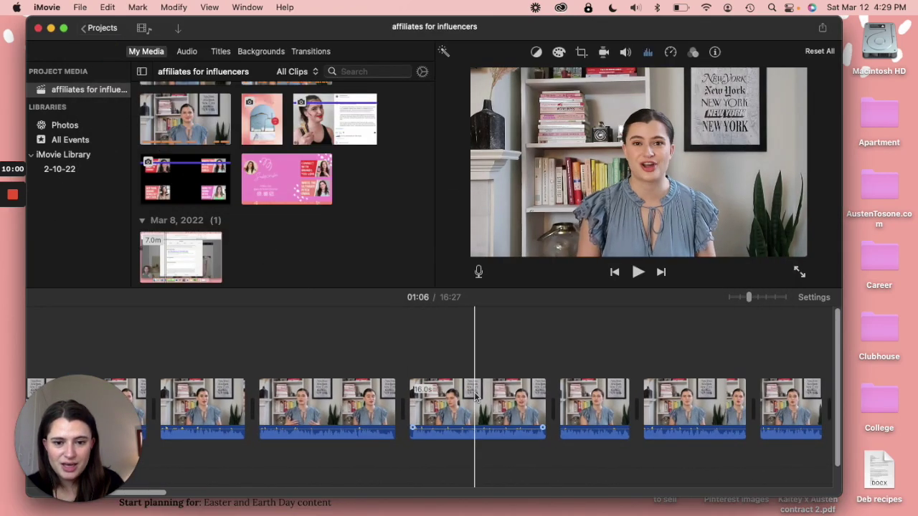
scroll(502, 395, "right", 5)
left_click(649, 405)
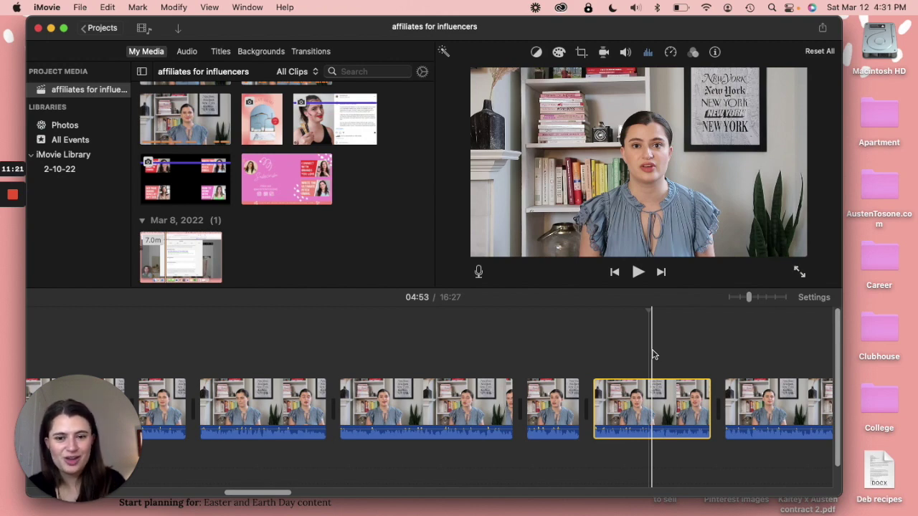
left_click_drag(185, 179, 639, 344)
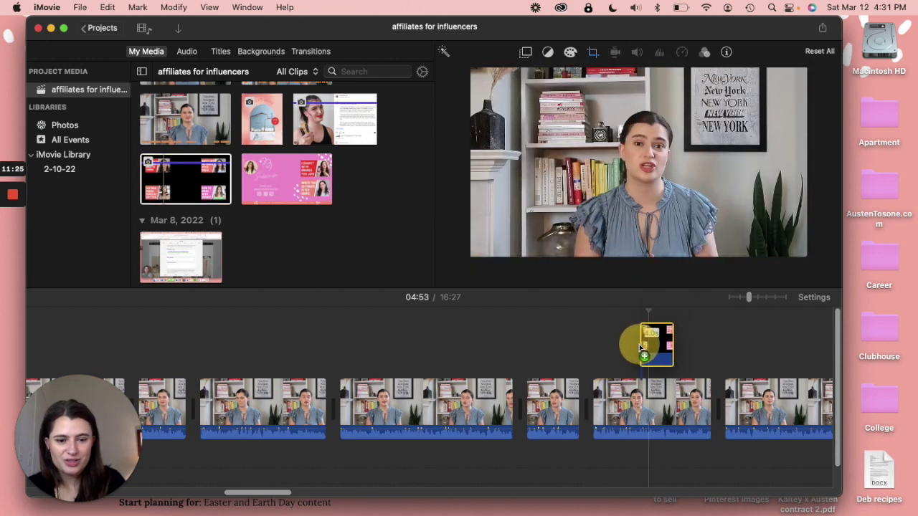
left_click(628, 378)
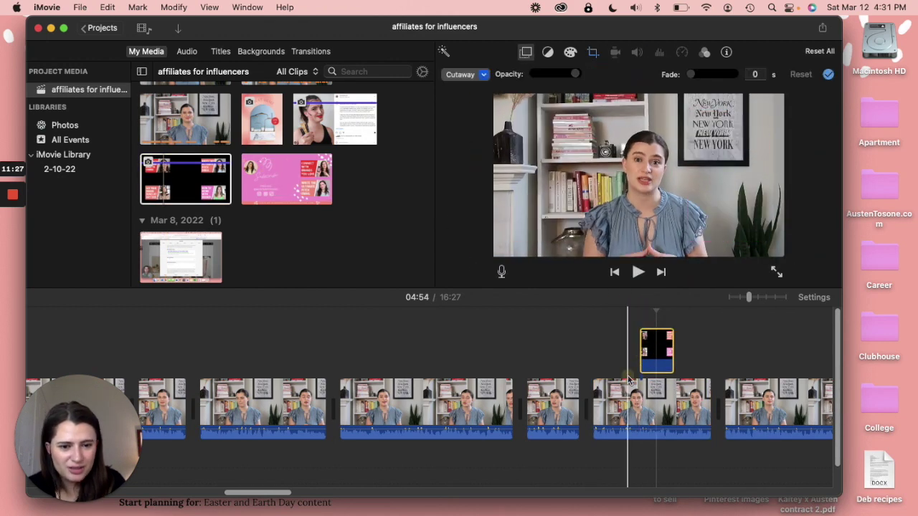
key("space")
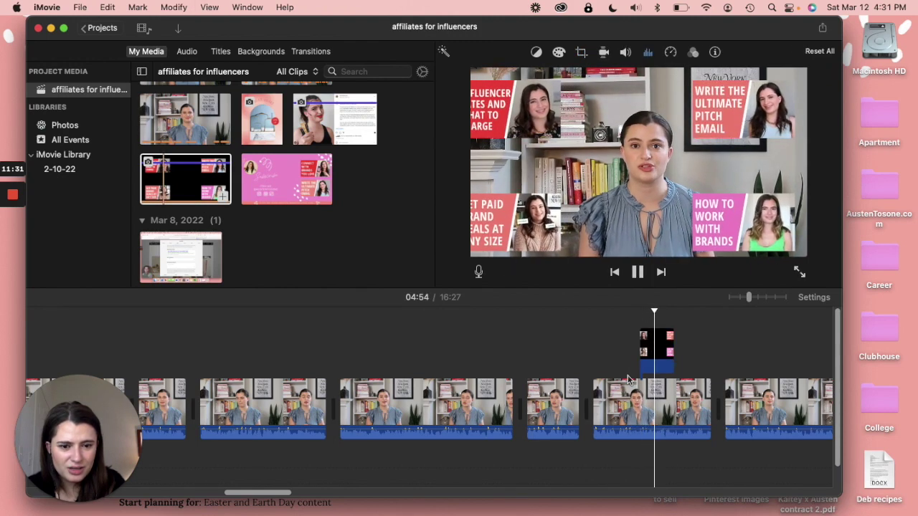
- Trim the thumbnail-card cutaway's start slightly later and set its crop style to Fit
left_click(644, 359)
left_click_drag(639, 352, 672, 357)
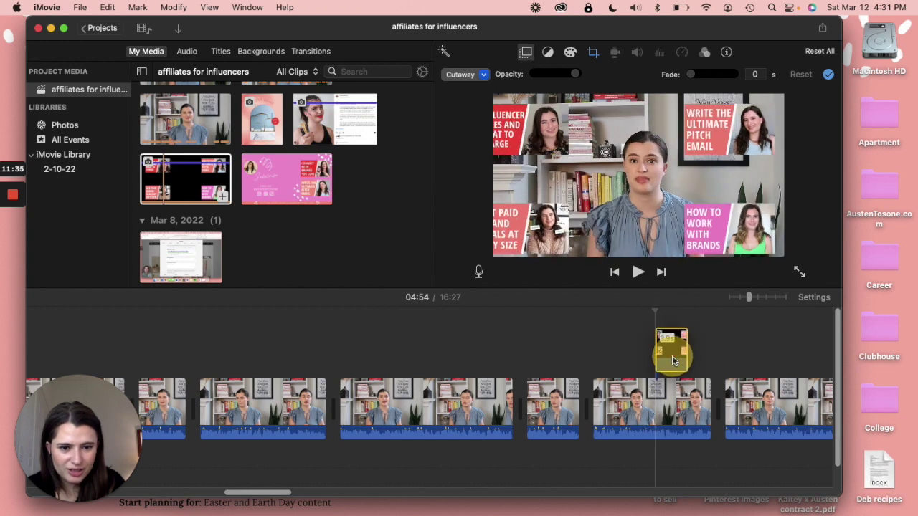
left_click(593, 52)
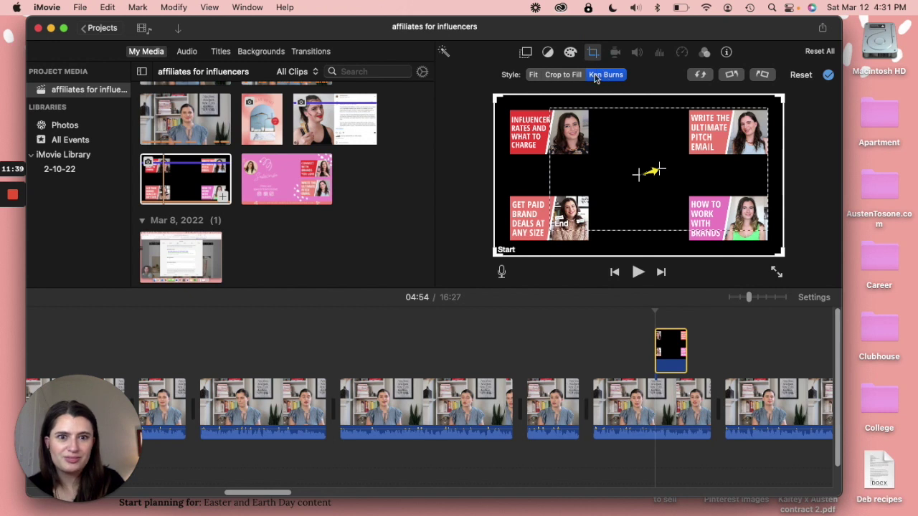
left_click(532, 75)
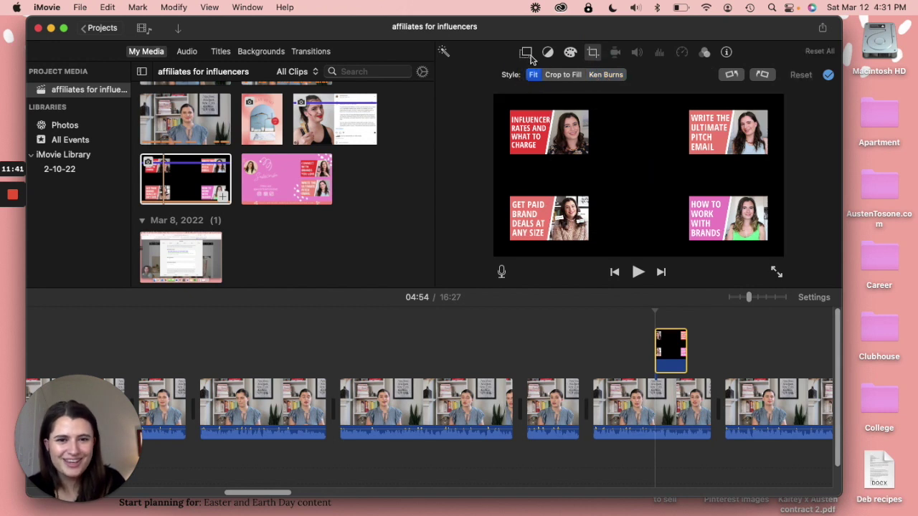
left_click(526, 52)
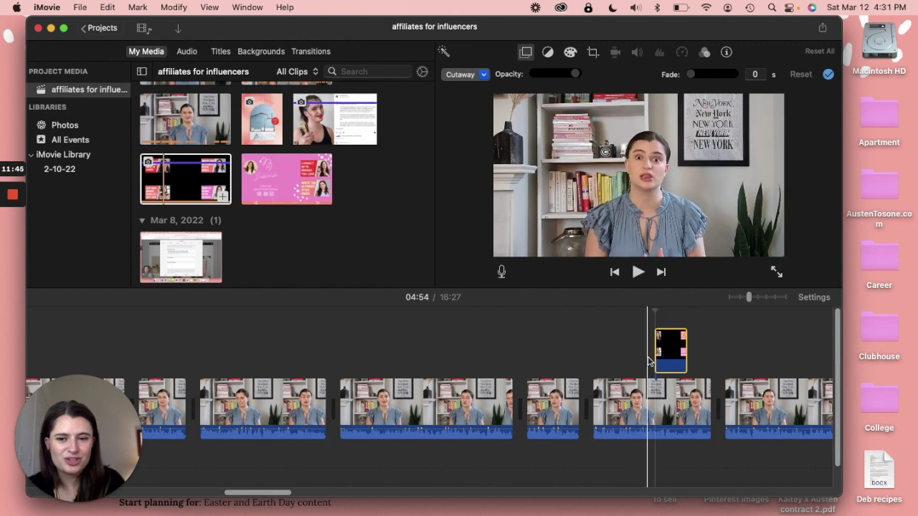
left_click(649, 360)
scroll(341, 154, "down", 5)
- Place the short green Jan 1, 2020 sound clip under the thumbnail-card cutaway's start
scroll(341, 154, "down", 5)
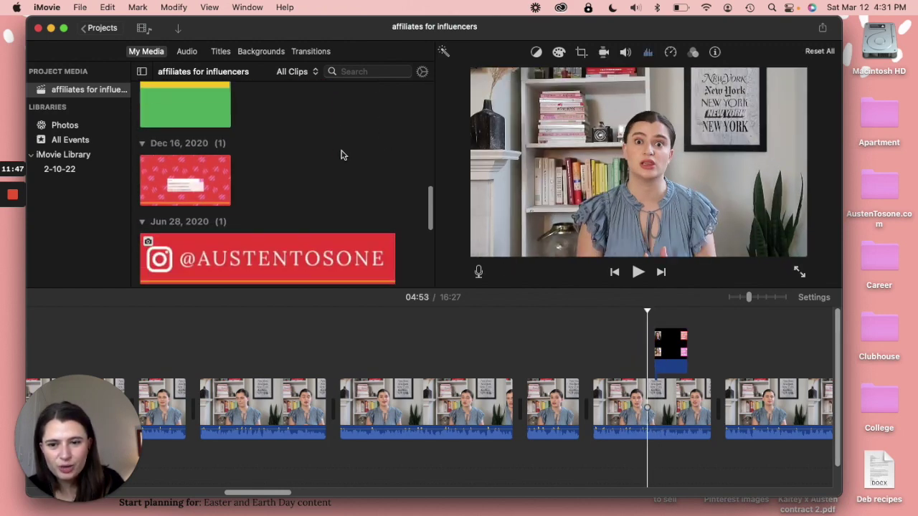
scroll(341, 154, "down", 5)
left_click_drag(196, 248, 656, 383)
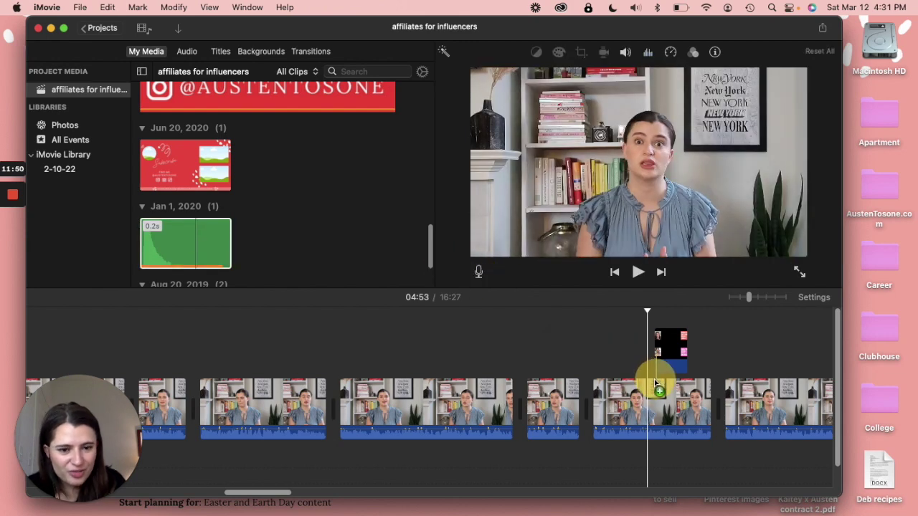
left_click_drag(656, 384, 654, 382)
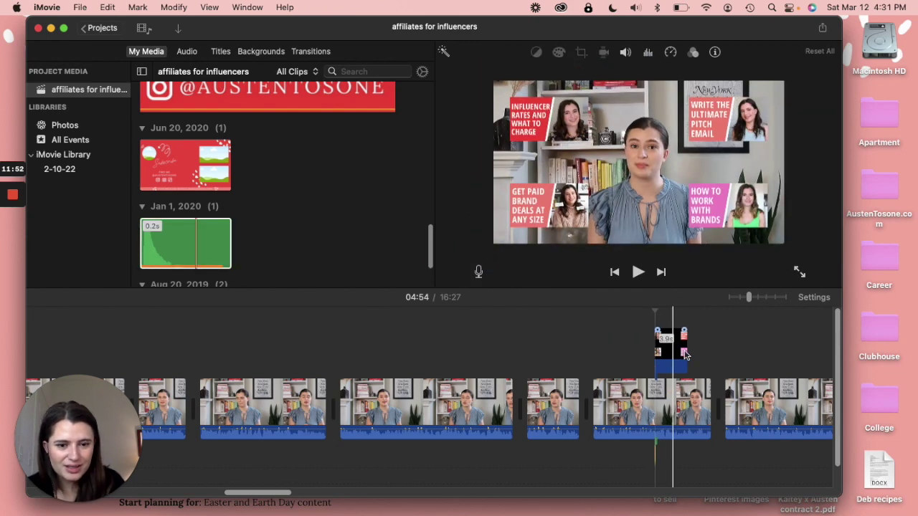
- Lengthen the thumbnail-card cutaway to about 6.2 seconds and play it back
left_click(676, 353)
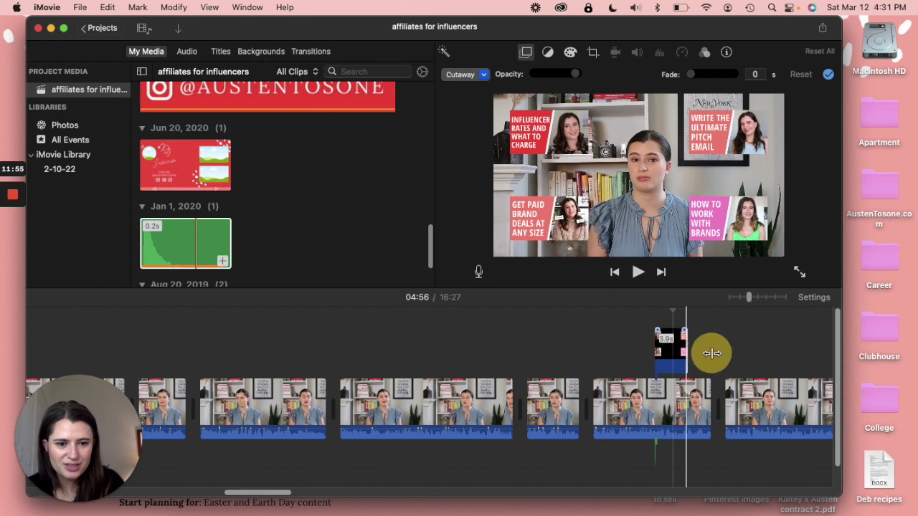
left_click_drag(710, 353, 709, 355)
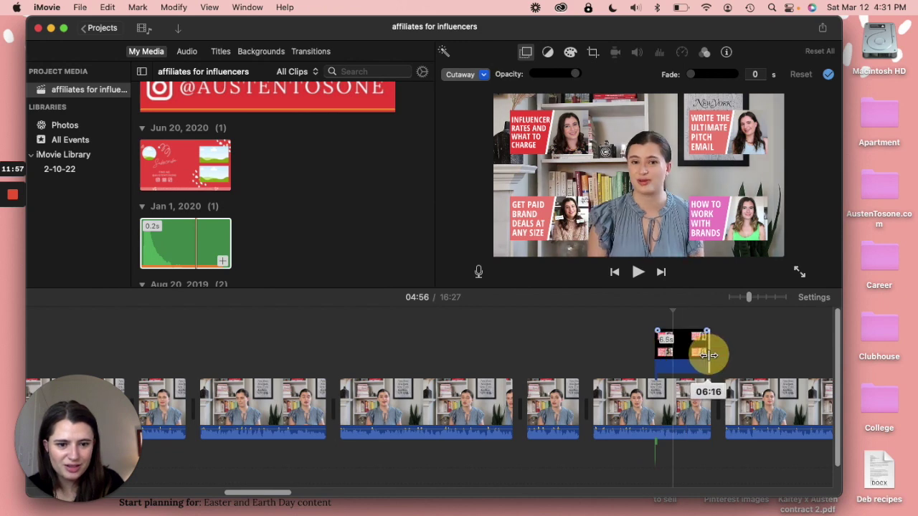
key("space")
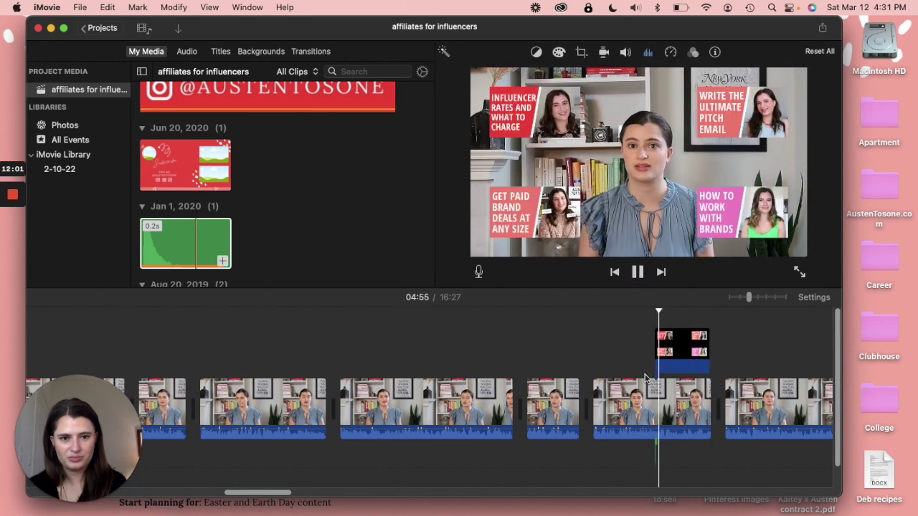
key("space")
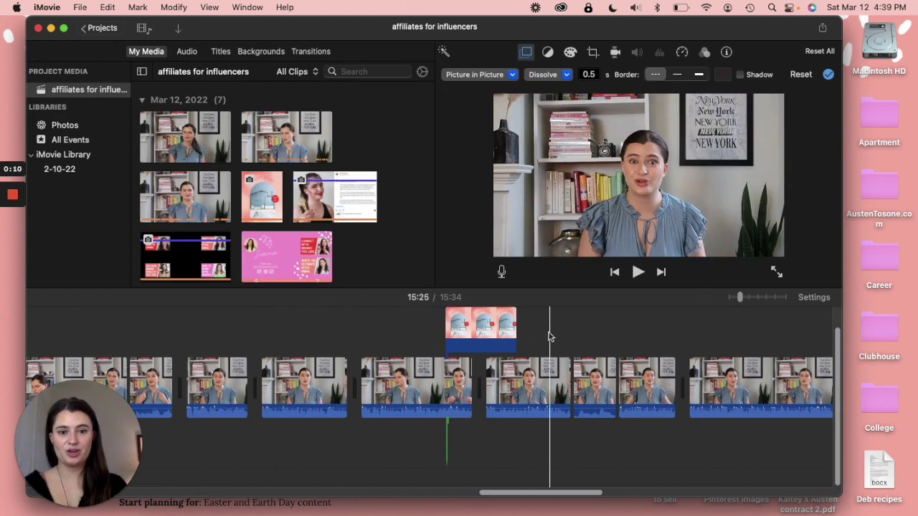
- Append the pink Subscribe end card after the last talking-head clip, making the project 15:44
scroll(553, 334, "left", 5)
scroll(552, 336, "left", 5)
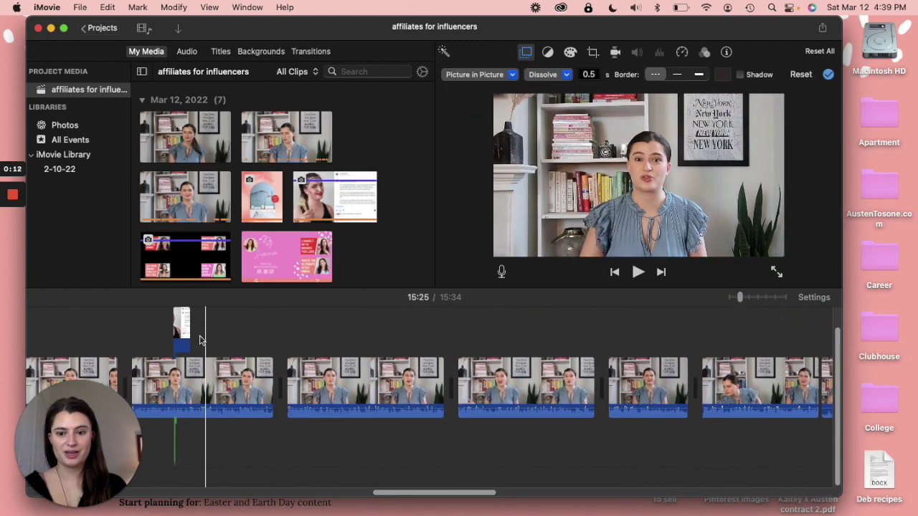
left_click(581, 340)
scroll(581, 341, "right", 5)
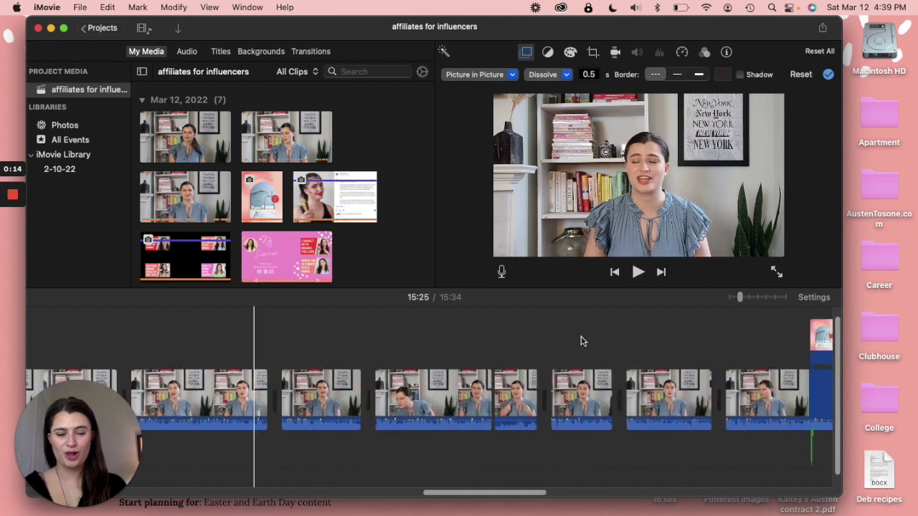
scroll(581, 341, "right", 5)
scroll(581, 341, "right", 5)
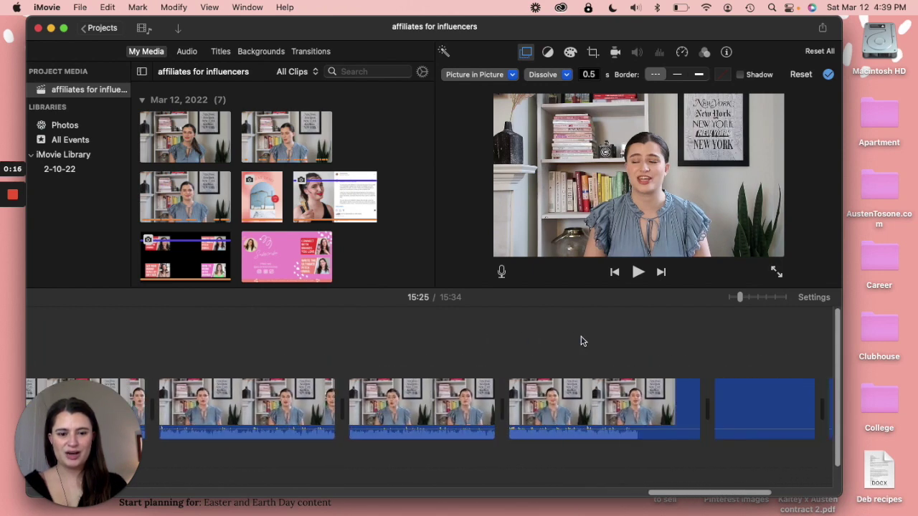
scroll(581, 341, "right", 5)
scroll(581, 340, "right", 3)
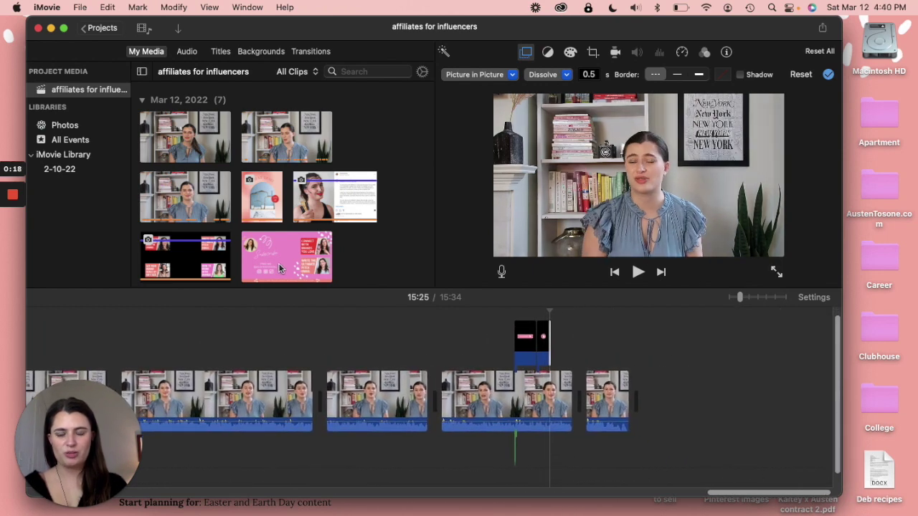
left_click_drag(294, 276, 499, 311)
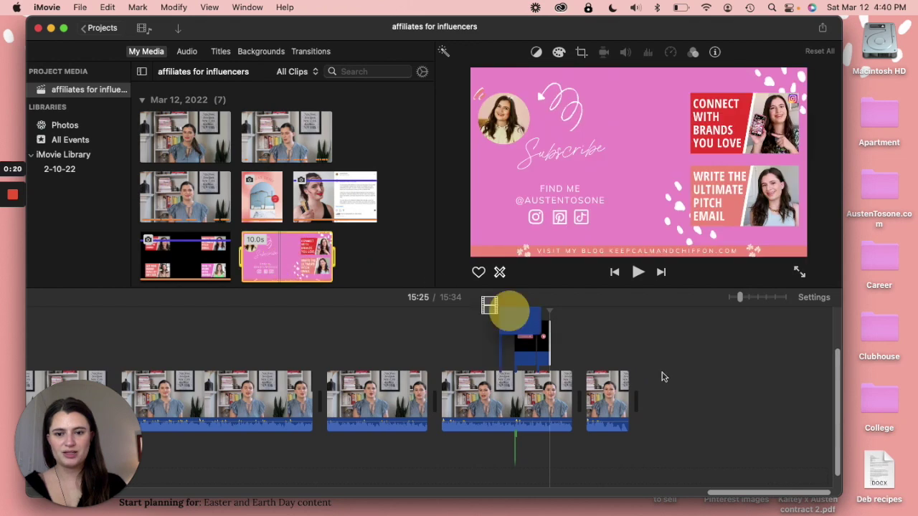
left_click_drag(500, 311, 662, 399)
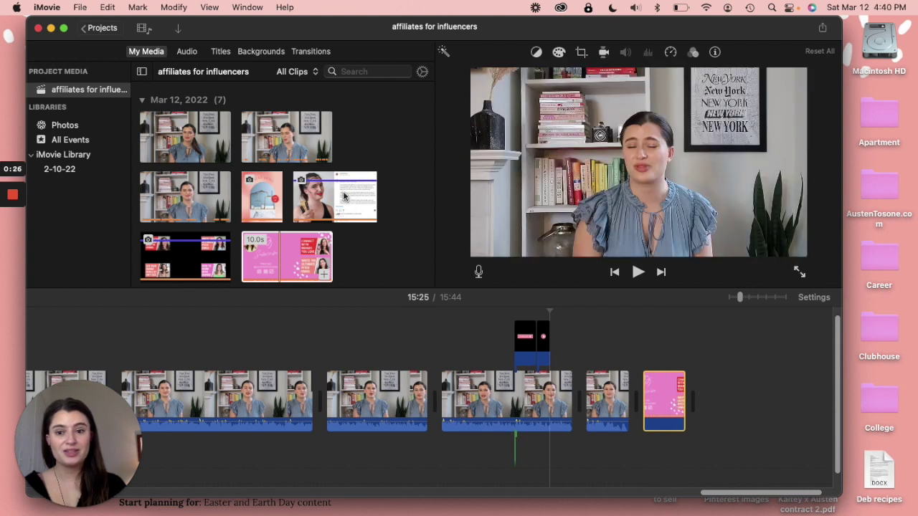
scroll(342, 196, "down", 5)
scroll(343, 196, "down", 5)
scroll(343, 195, "down", 5)
scroll(343, 195, "down", 5)
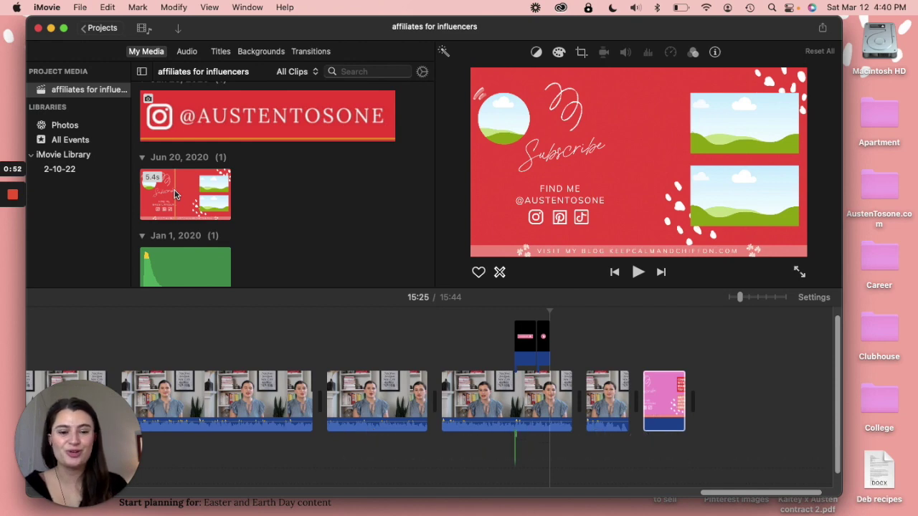
left_click(740, 424)
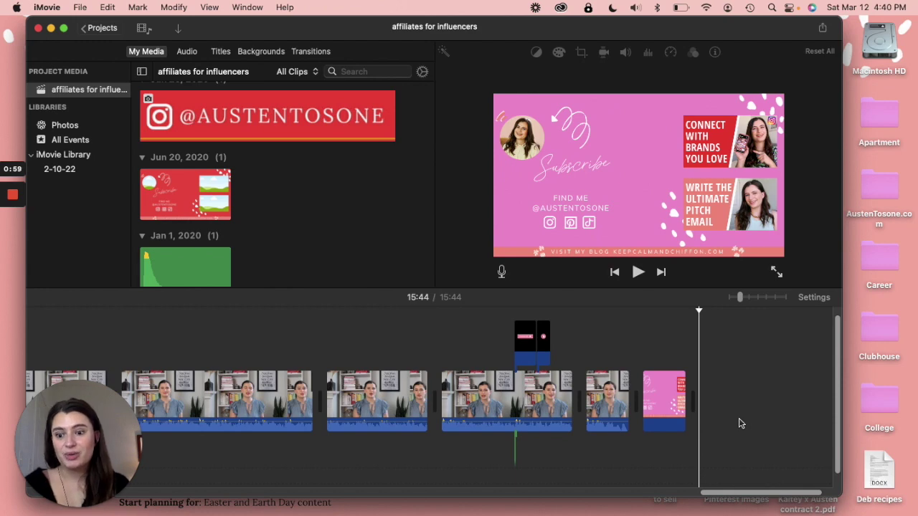
scroll(740, 424, "down", 2)
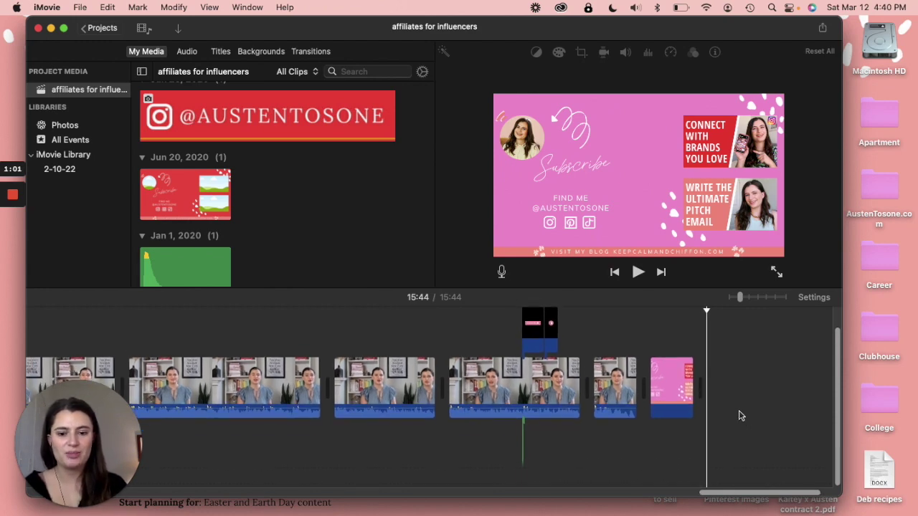
scroll(740, 419, "left", 10)
scroll(739, 416, "left", 10)
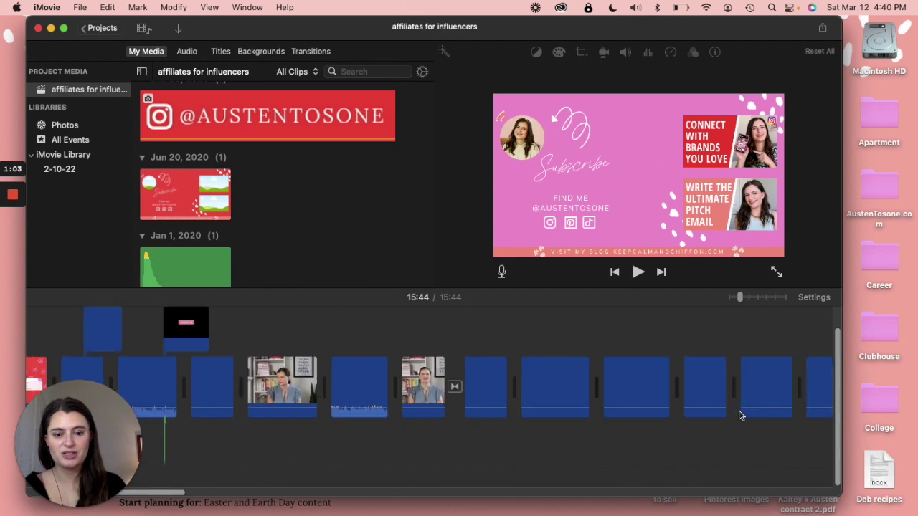
scroll(739, 415, "left", 10)
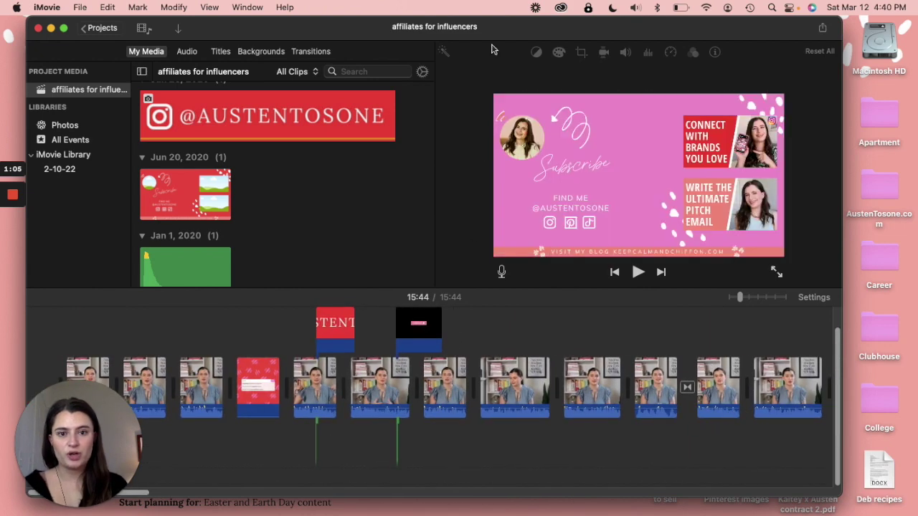
left_click_drag(508, 26, 579, 26)
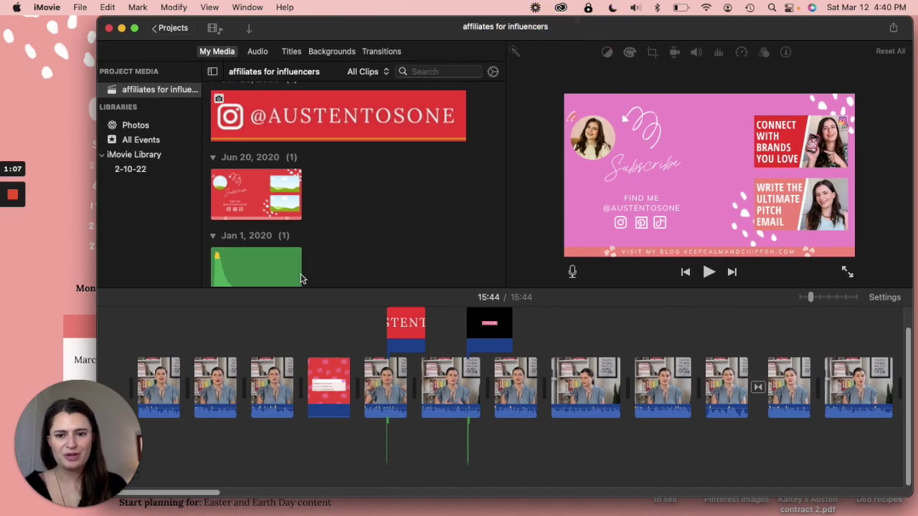
scroll(324, 206, "down", 3)
scroll(324, 206, "up", 5)
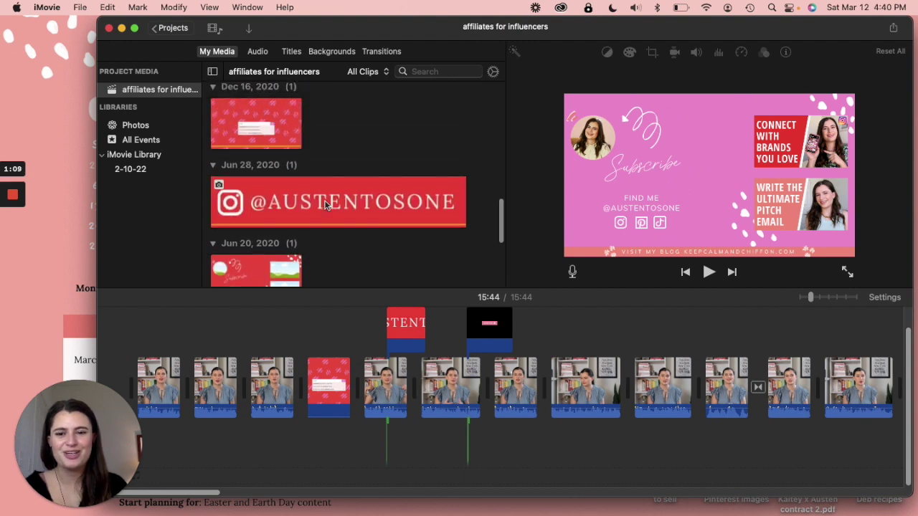
scroll(325, 205, "up", 3)
scroll(324, 206, "up", 2)
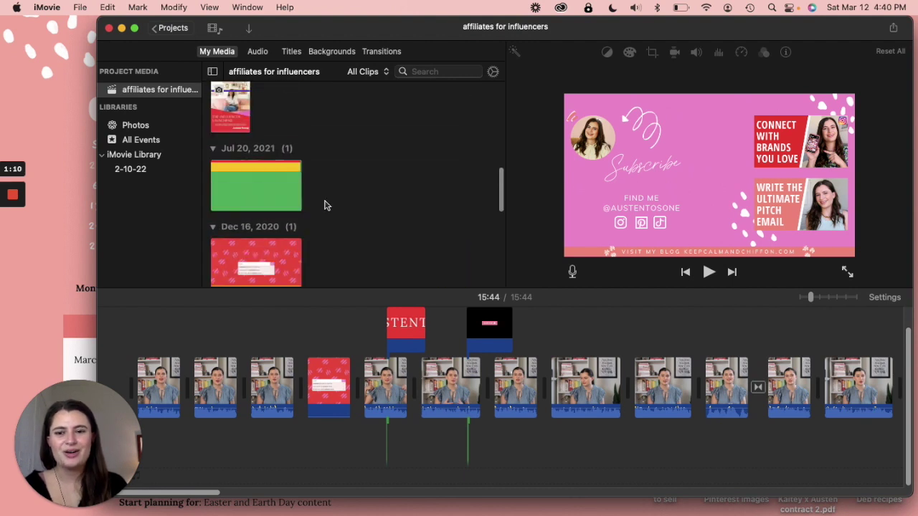
left_click(261, 190)
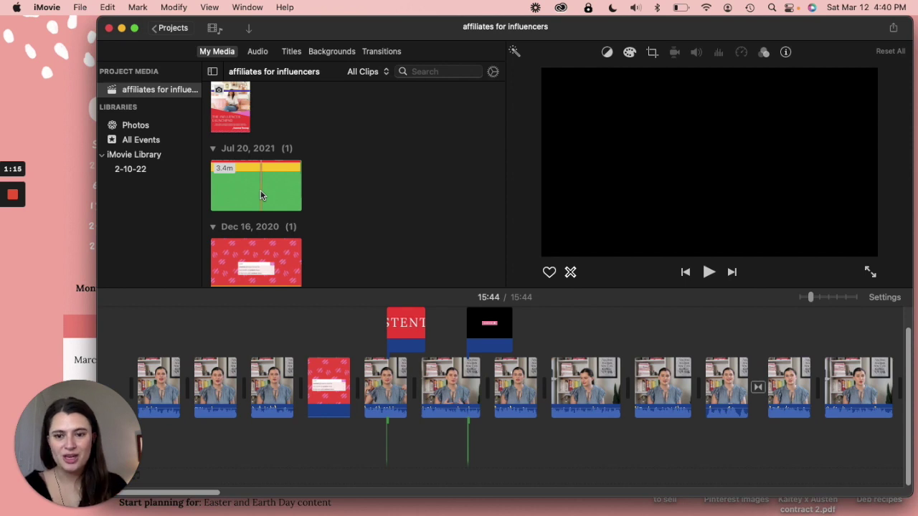
left_click_drag(261, 190, 310, 481)
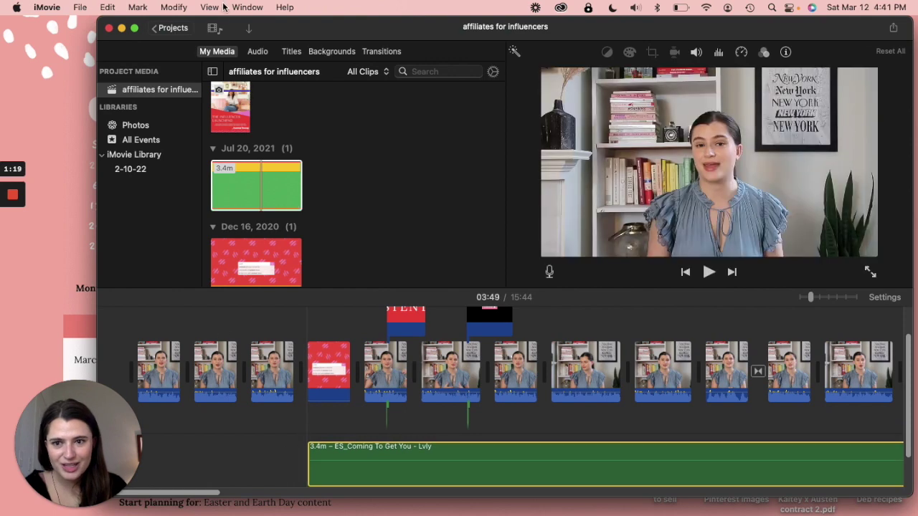
- Lower the ES_Coming To Get You - Lvly background music's volume to 56%
left_click_drag(298, 21, 351, 22)
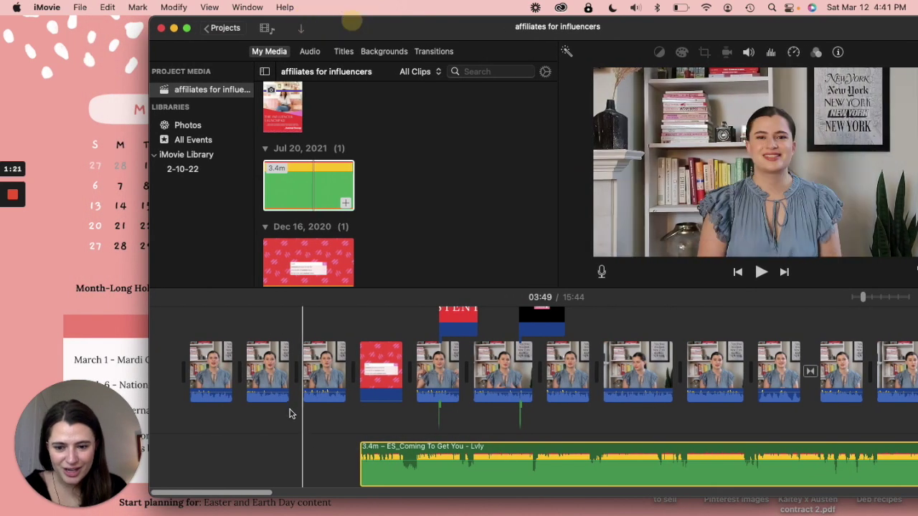
scroll(303, 462, "down", 2)
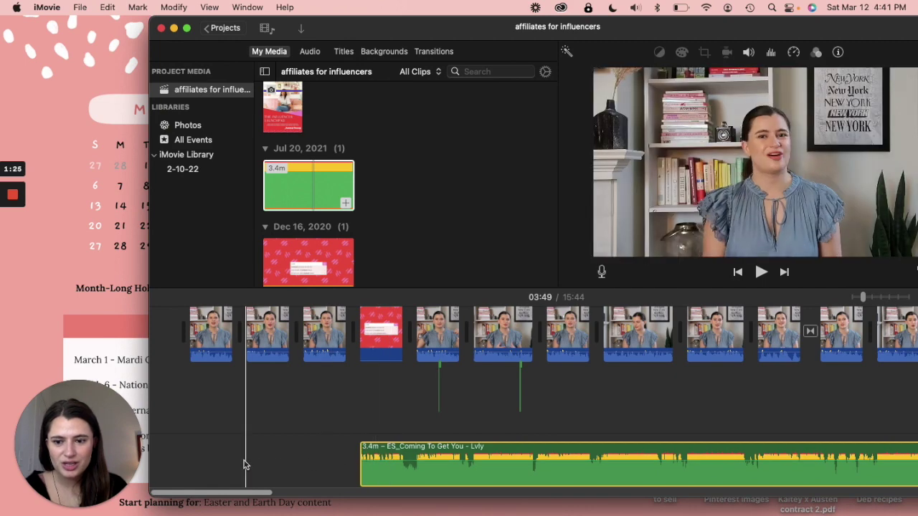
scroll(305, 460, "up", 2)
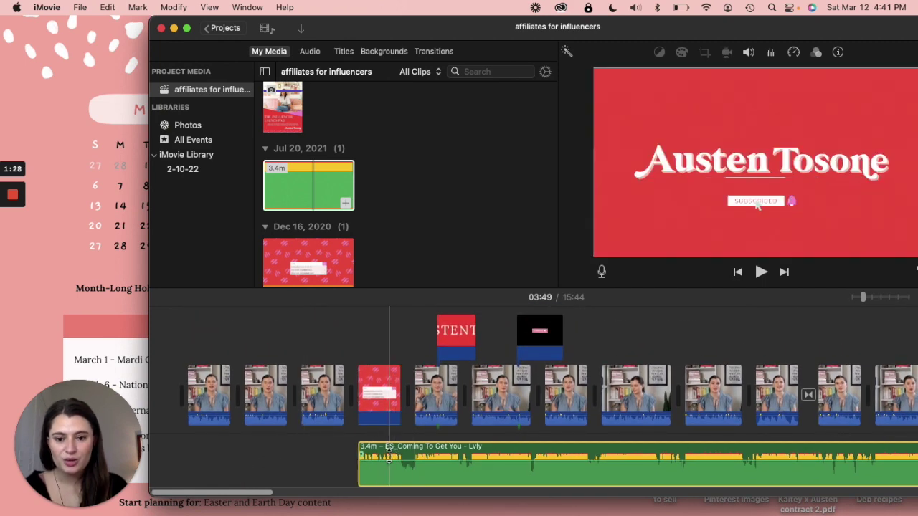
left_click_drag(389, 458, 388, 462)
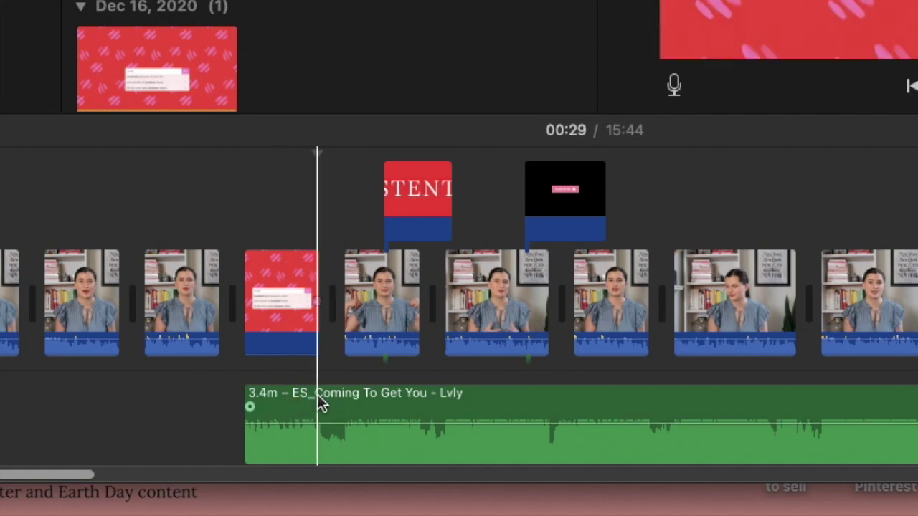
- Split the start of the music into 5.4s and 1.4s pieces
left_click(321, 400)
right_click(319, 398)
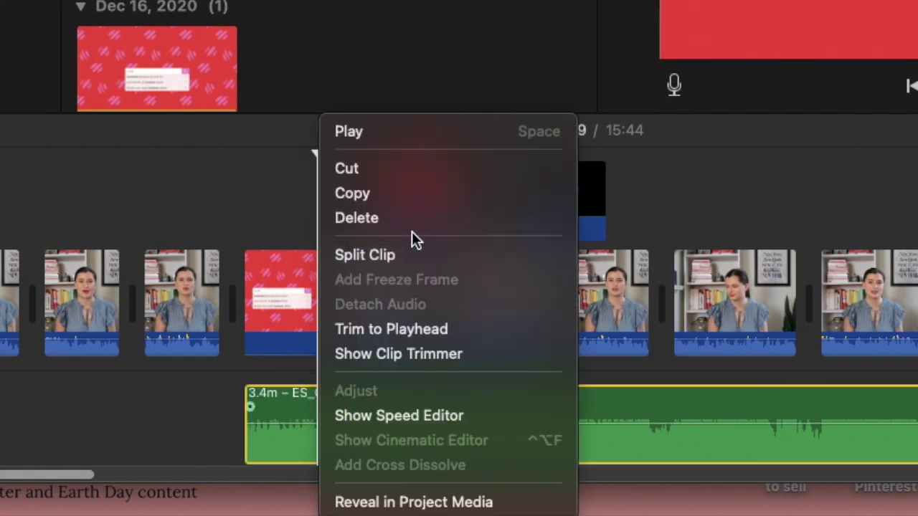
left_click(401, 257)
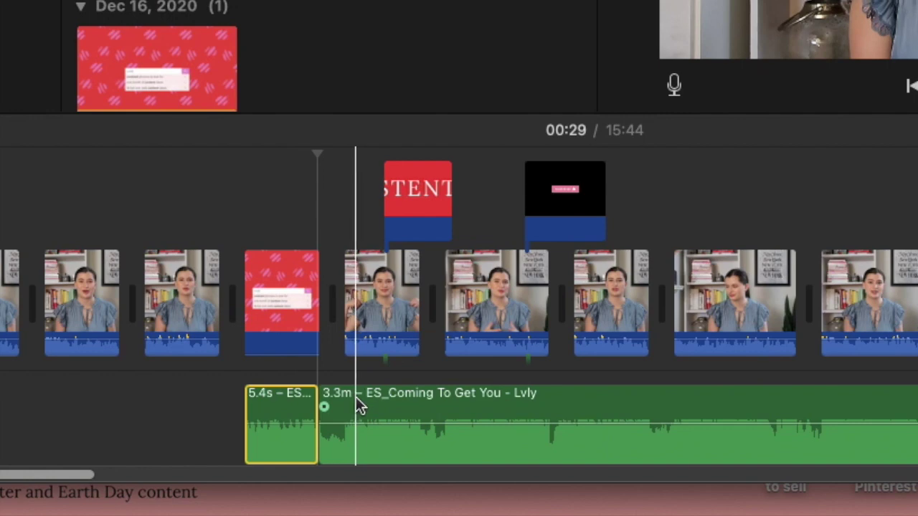
left_click(355, 396)
right_click(356, 396)
left_click(422, 255)
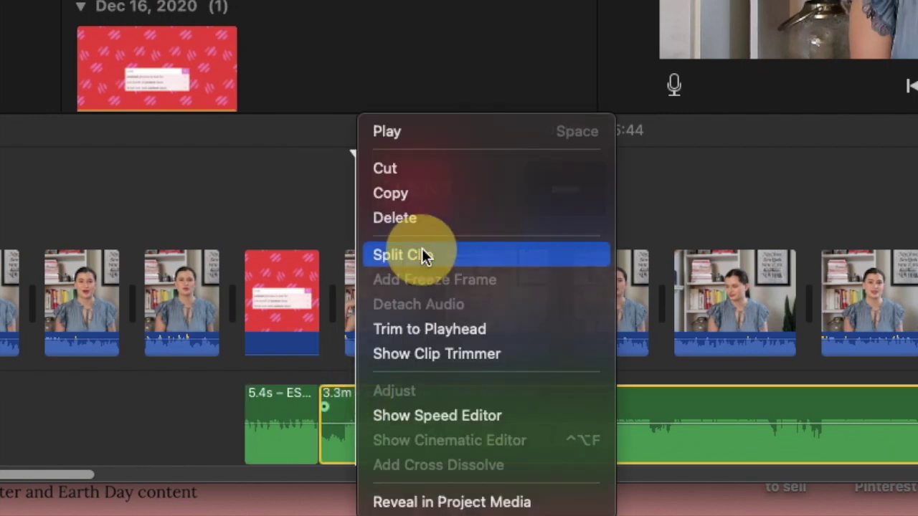
- Shift the 3.3-minute music remainder later and lower the short pieces' volume
left_click_drag(389, 401, 579, 401)
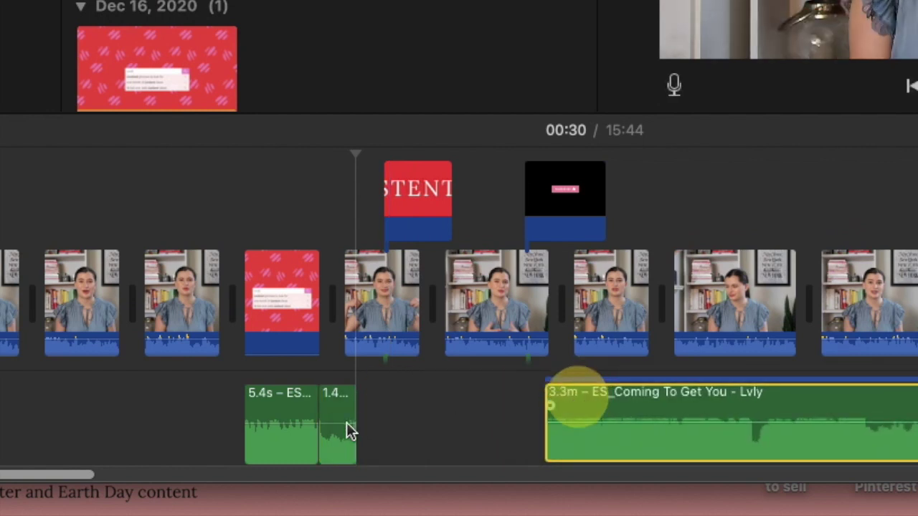
left_click_drag(344, 420, 342, 446)
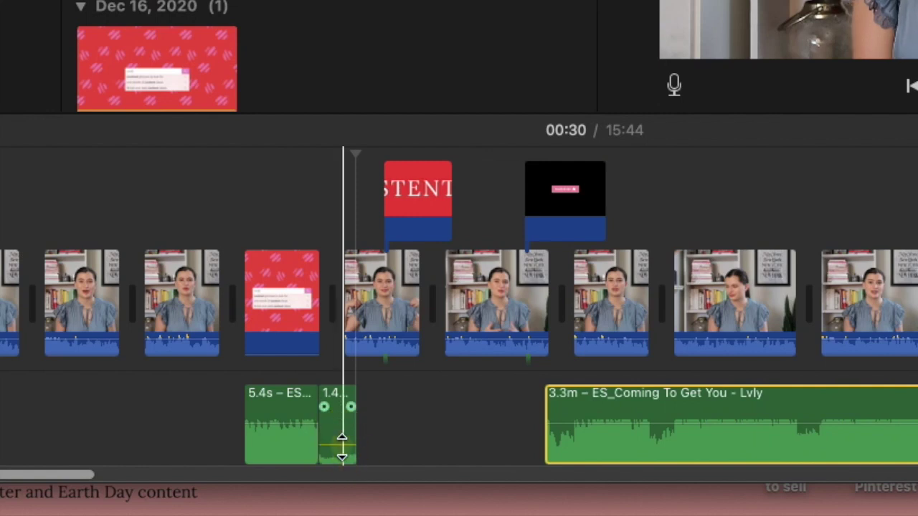
left_click_drag(300, 425, 300, 425)
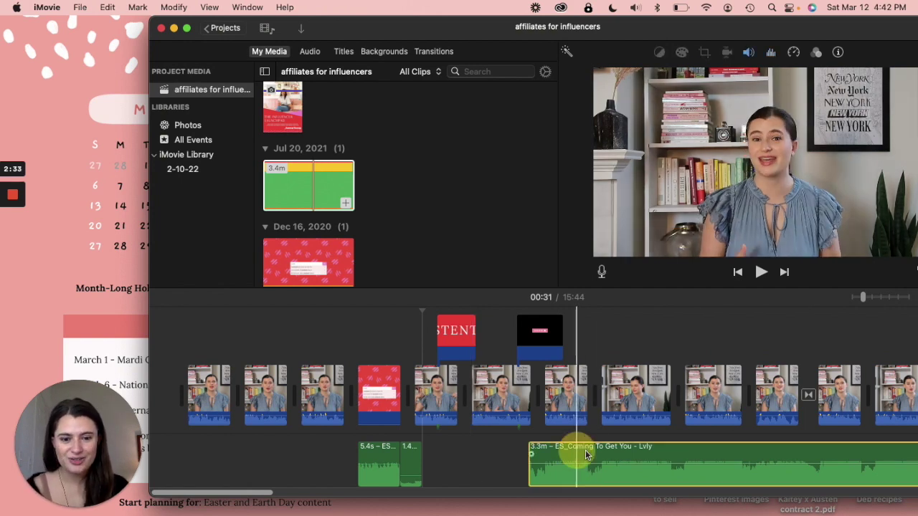
left_click_drag(585, 458, 892, 458)
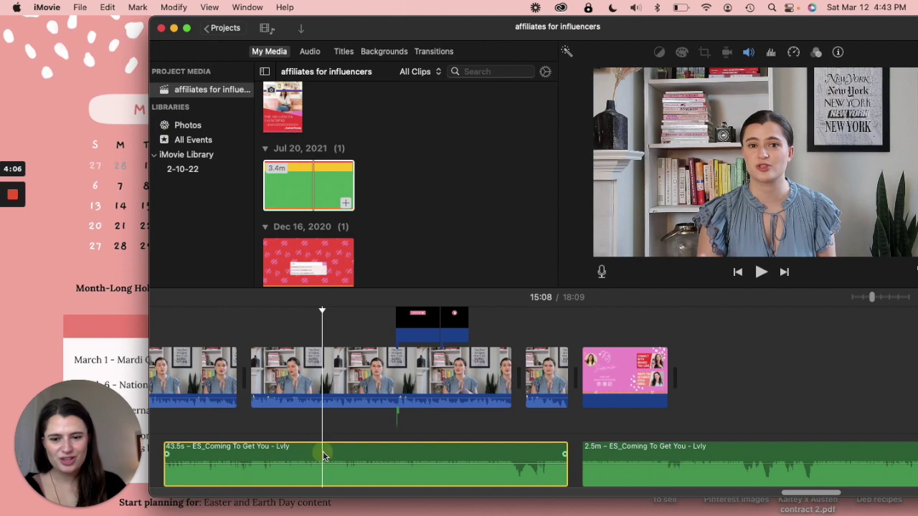
- Remove the 17.1s music piece and lower the 26.4s piece to about 1% volume
right_click(322, 456)
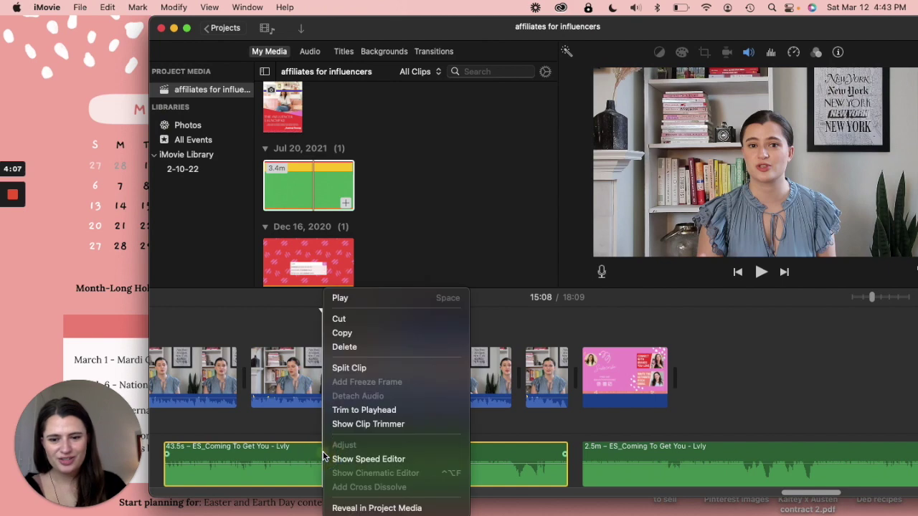
left_click(351, 368)
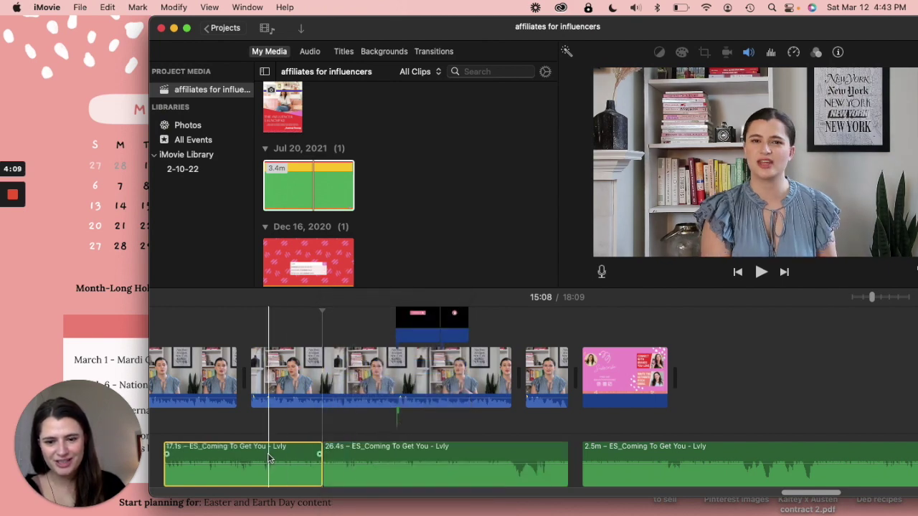
key("Delete")
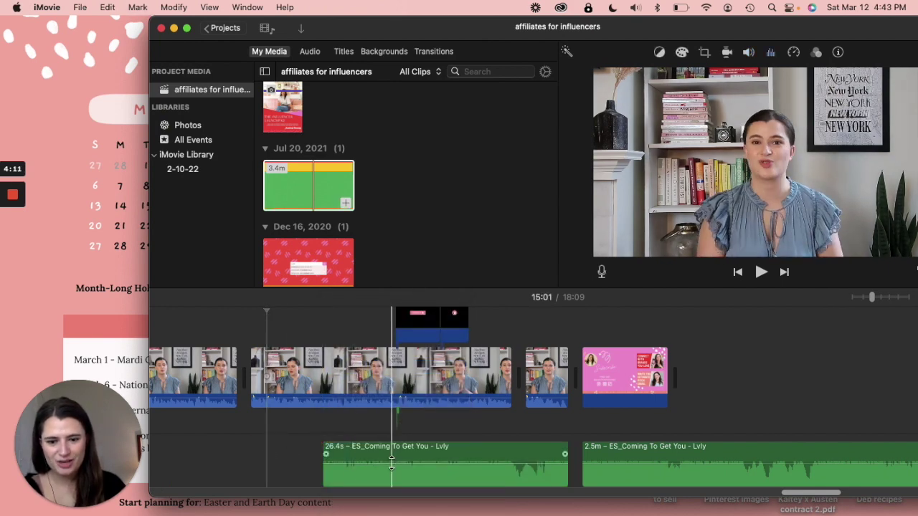
mouse_move(391, 463)
left_mouse_down()
mouse_move(391, 480)
mouse_move(391, 472)
left_mouse_up()
- Play back the ending to check the quiet music before the pink end card
left_click(308, 469)
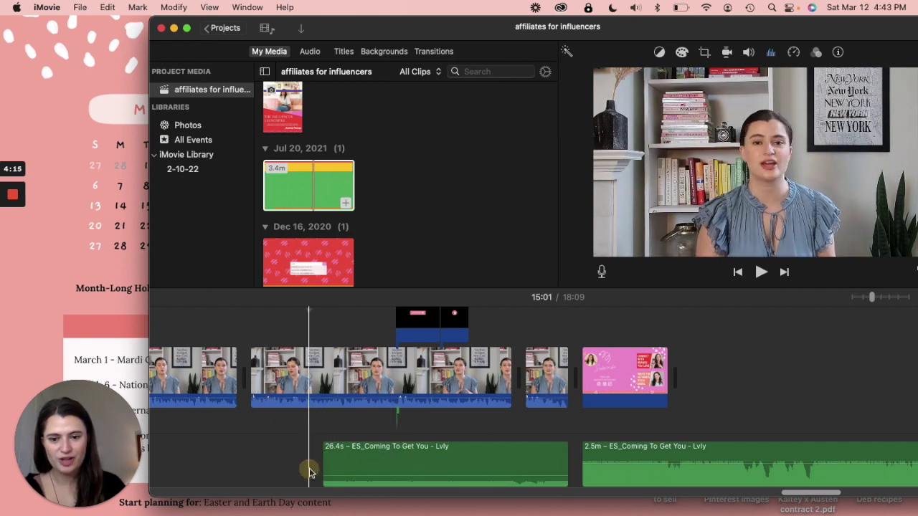
key("space")
key("space")
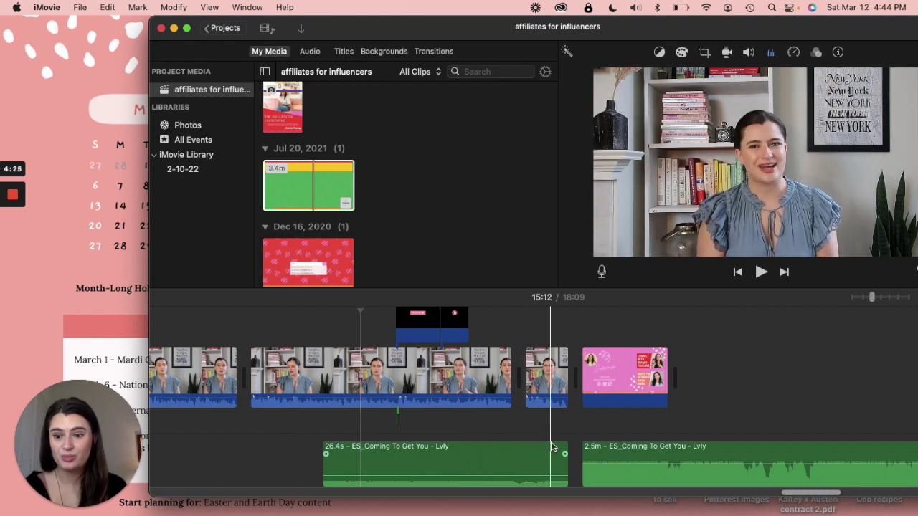
left_click(552, 448)
left_click(681, 459)
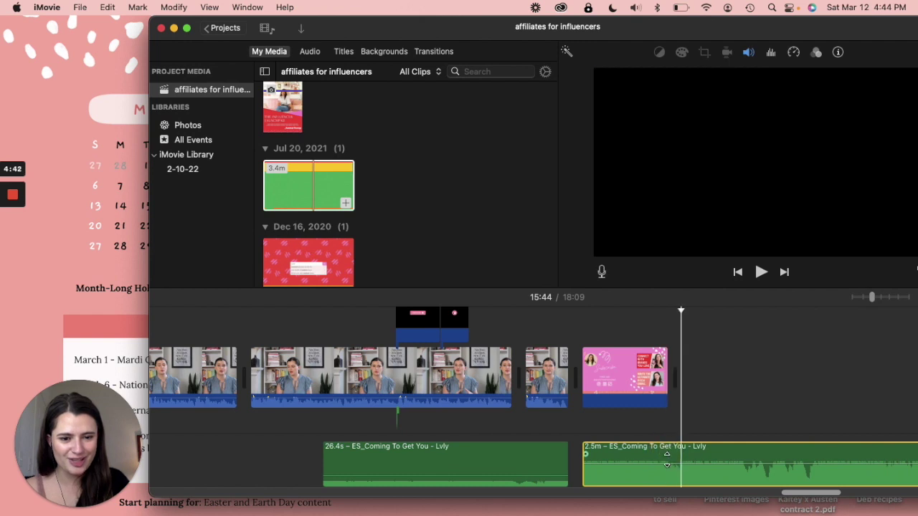
- Cut the music at the end card's end and delete the 2.4-minute leftover
left_click(666, 446)
right_click(667, 448)
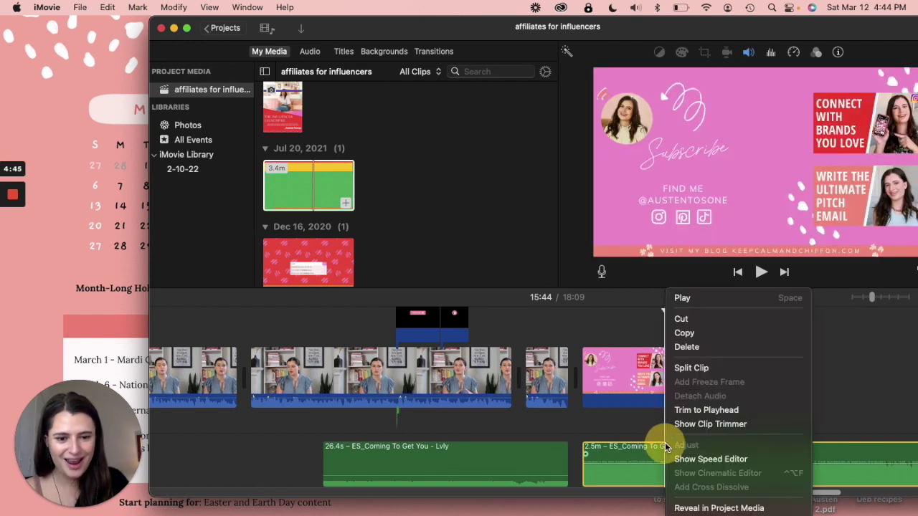
left_click(698, 365)
left_click(708, 452)
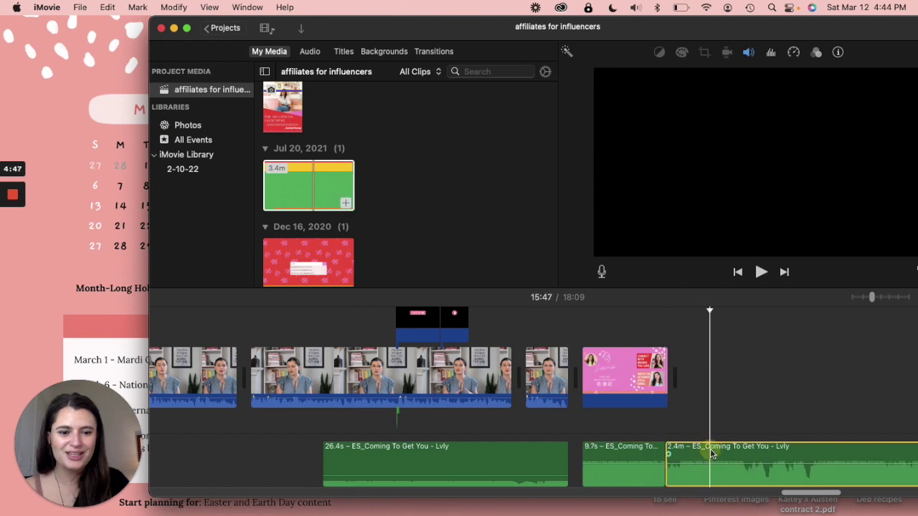
key("Delete")
- Trim the remaining 10.0s music piece to finish exactly with the pink end card
left_click(659, 456)
left_click_drag(661, 456, 685, 467)
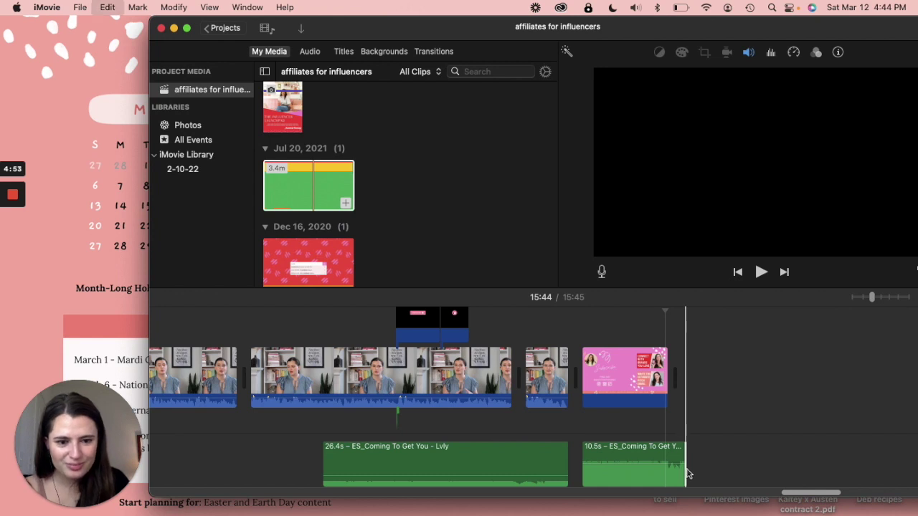
left_click_drag(686, 473, 667, 476)
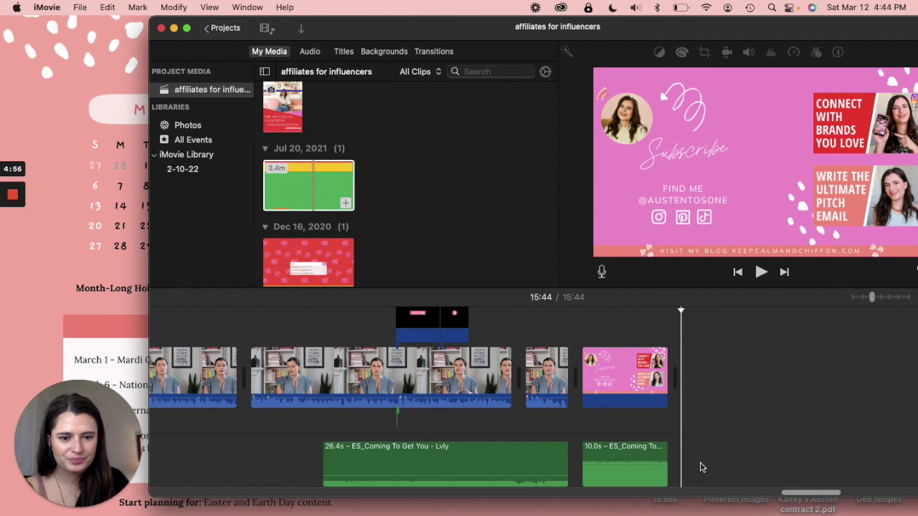